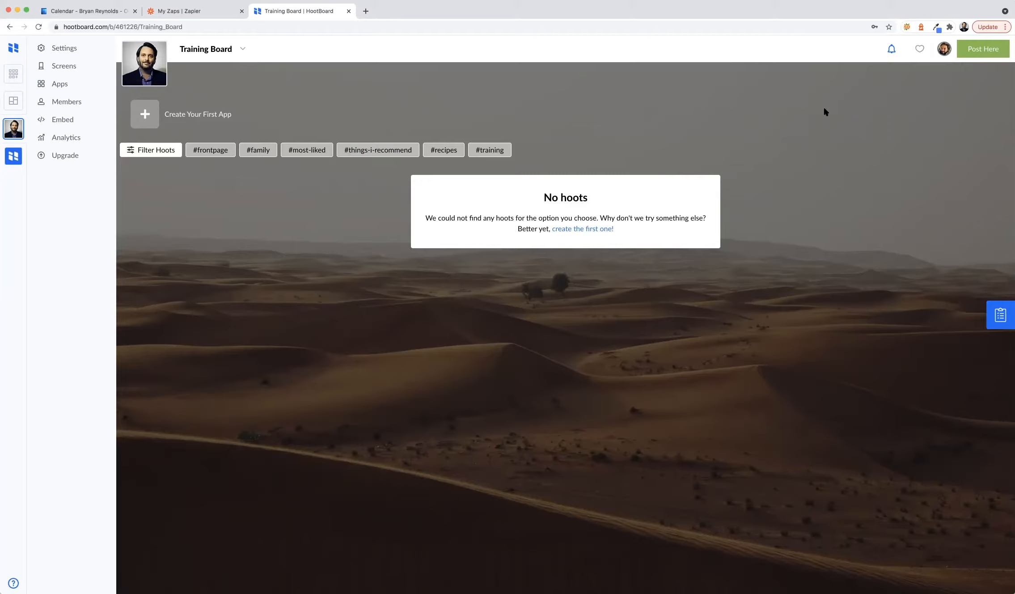
- Open HootBoard's Connectors page from the profile avatar menu
{"action": "left_click", "coordinate": [941, 55]}
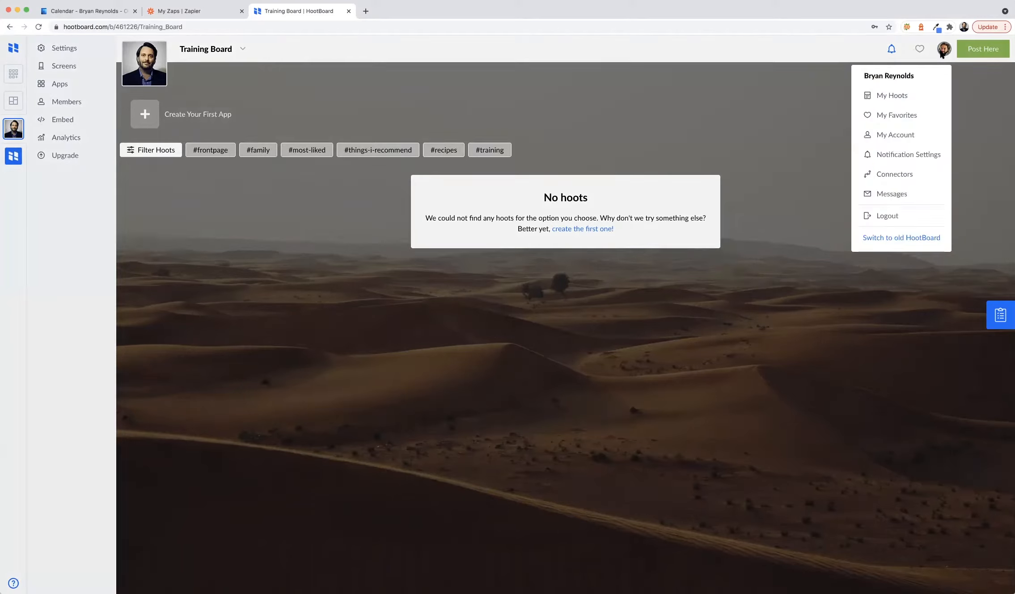
{"action": "left_click", "coordinate": [890, 177]}
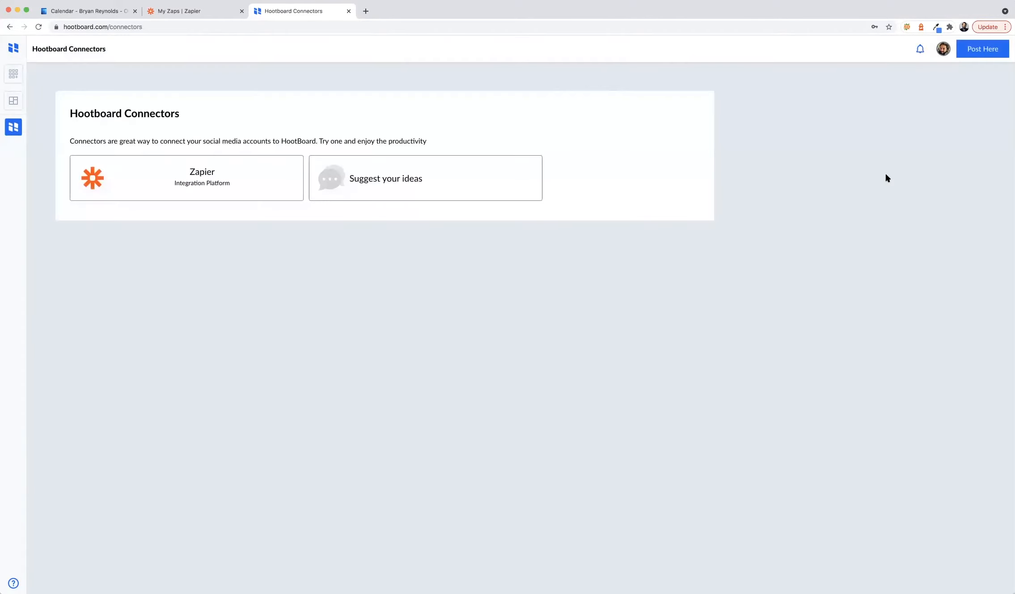
- Open the Zapier connector and follow 'HootBoard on Zapier' to Zapier's My Zaps page
{"action": "left_click", "coordinate": [209, 179]}
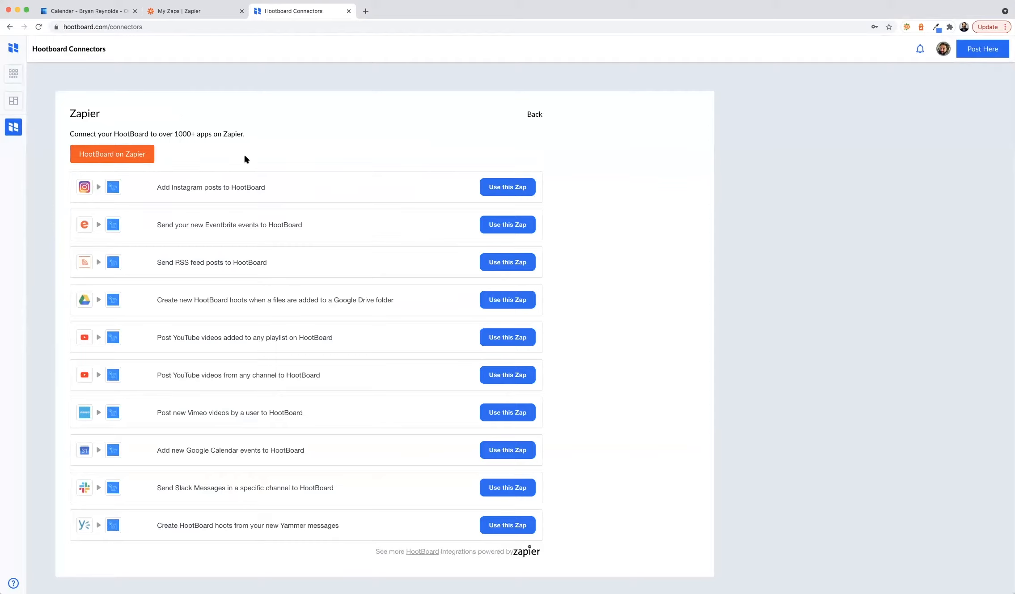
{"action": "left_click", "coordinate": [131, 157]}
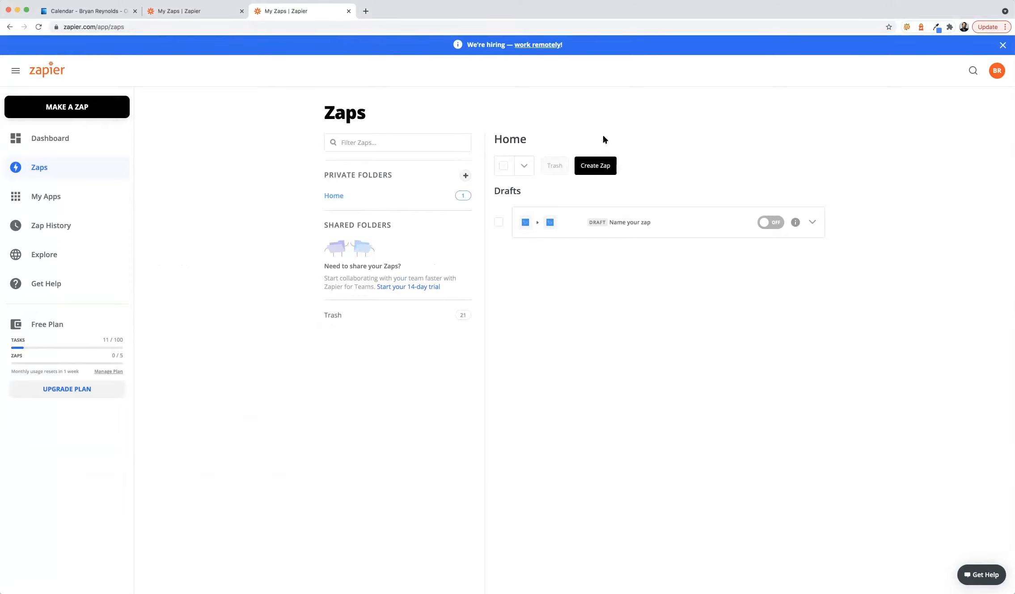
- Create a zap with HootBoard's 'New Hoot Posted to the Board' trigger event
{"action": "left_click", "coordinate": [598, 167]}
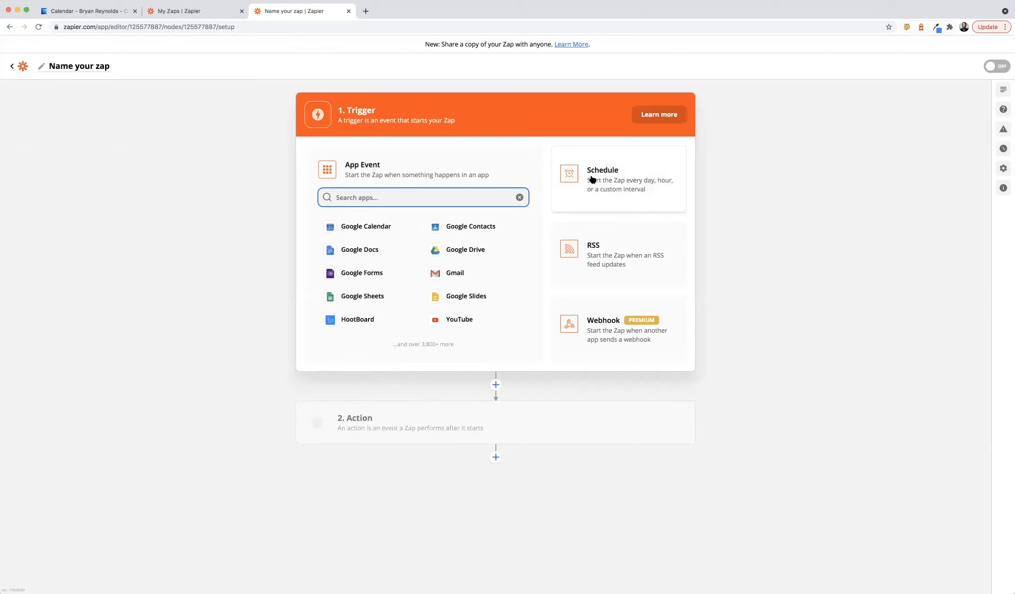
{"action": "type", "text": "hoo"}
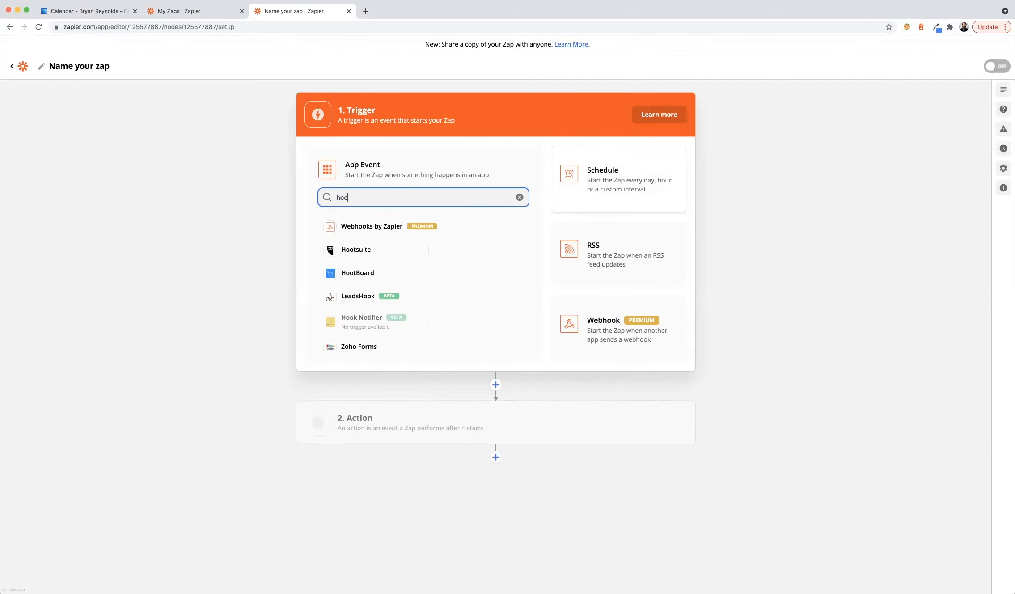
{"action": "type", "text": "tboard"}
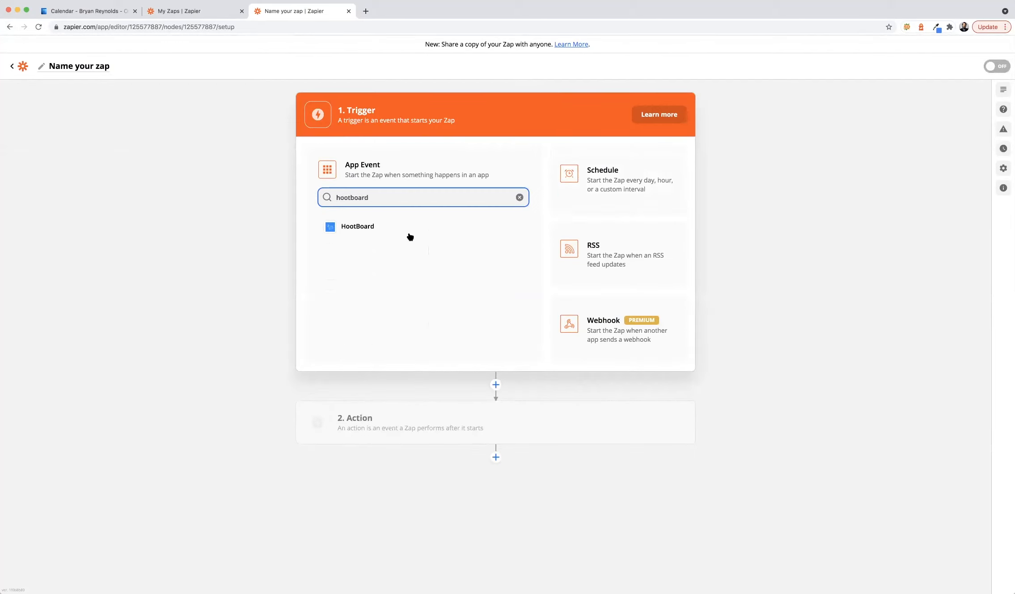
{"action": "left_click", "coordinate": [368, 226]}
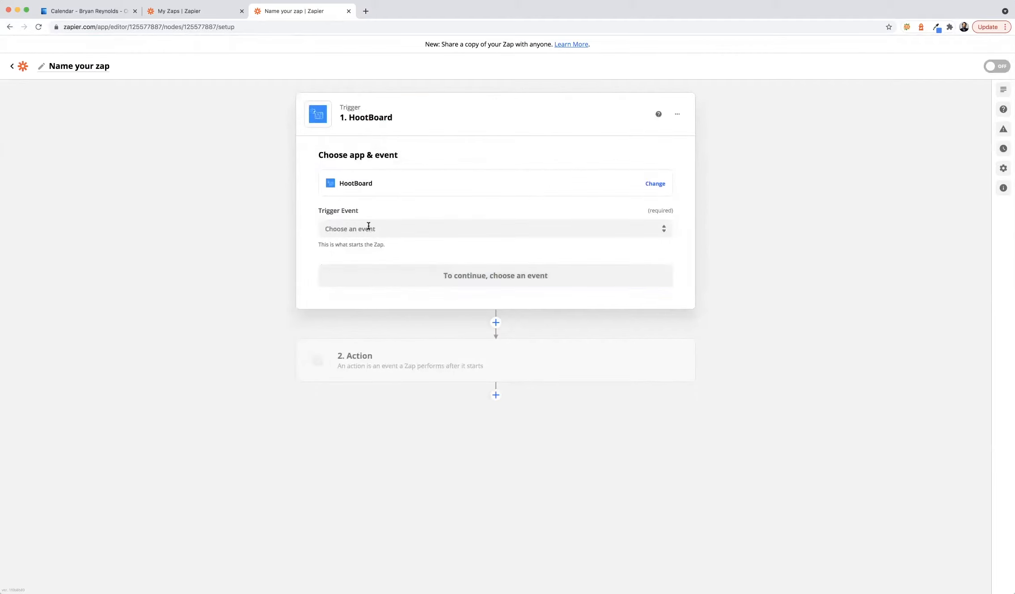
{"action": "double_click", "coordinate": [356, 106]}
{"action": "left_click", "coordinate": [351, 106]}
{"action": "left_click", "coordinate": [481, 226]}
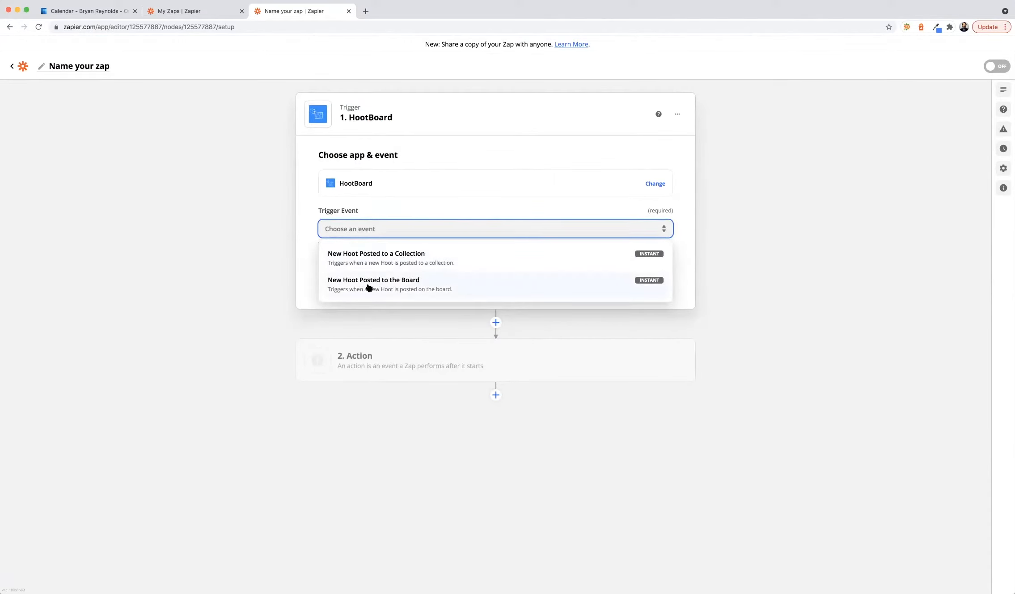
{"action": "left_click", "coordinate": [387, 288]}
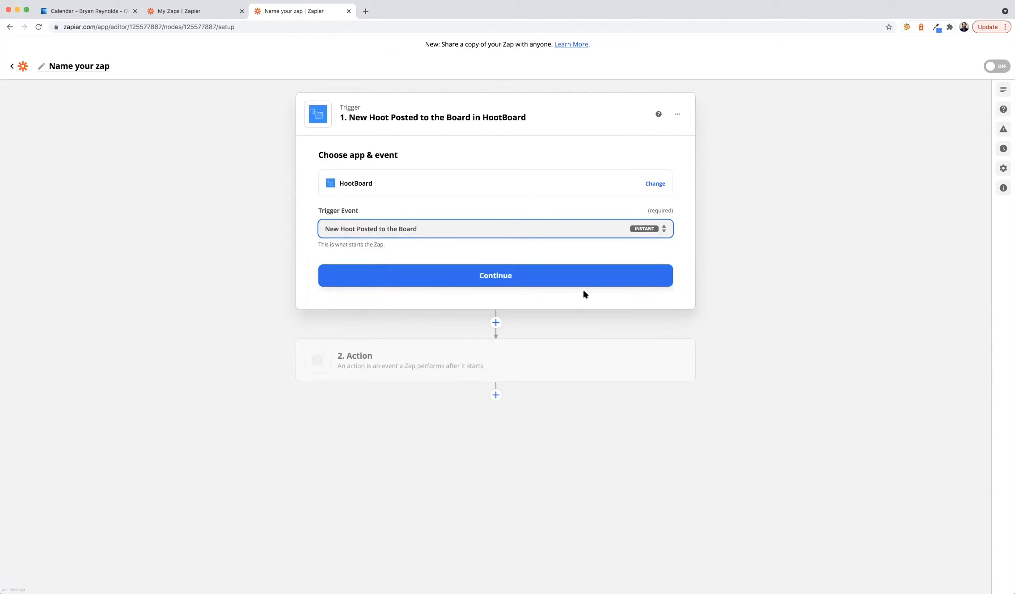
{"action": "left_click", "coordinate": [507, 276]}
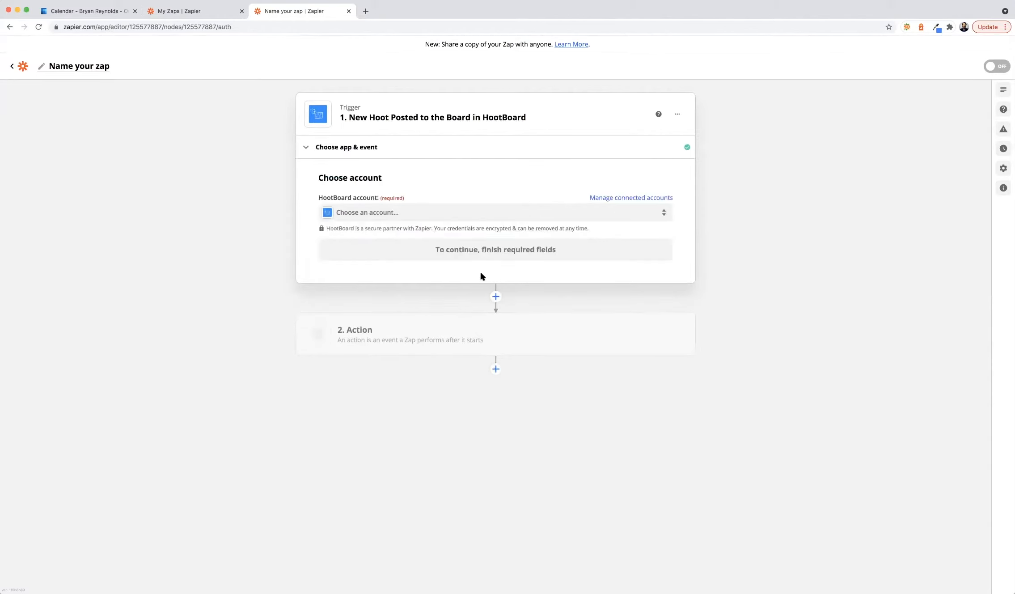
- Connect the trigger to the HootBoard Training Board account and continue to testing
{"action": "triple_click", "coordinate": [320, 177]}
{"action": "left_click", "coordinate": [320, 177]}
{"action": "left_click", "coordinate": [501, 218]}
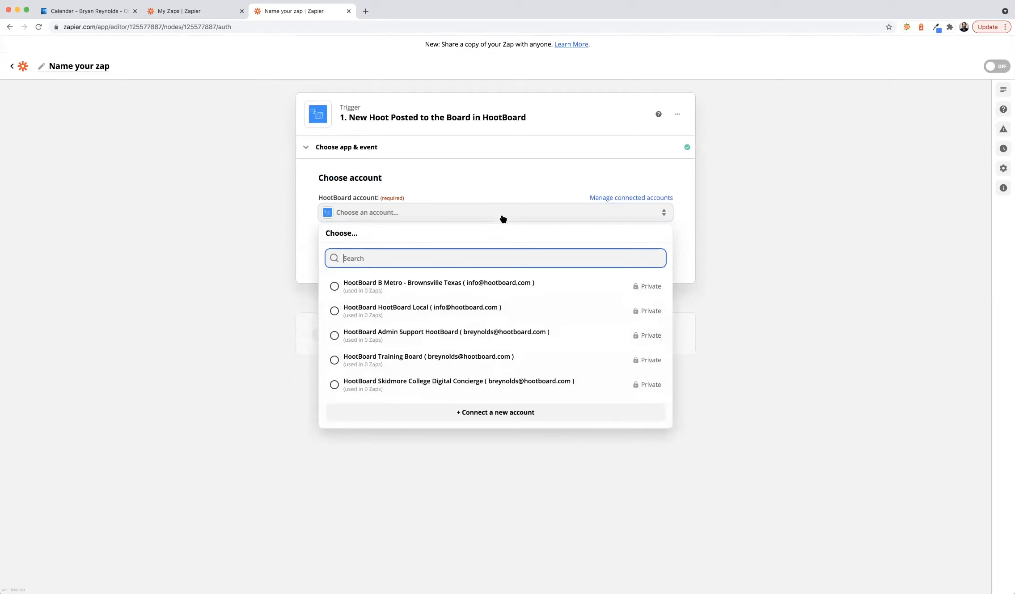
{"action": "left_click", "coordinate": [453, 353]}
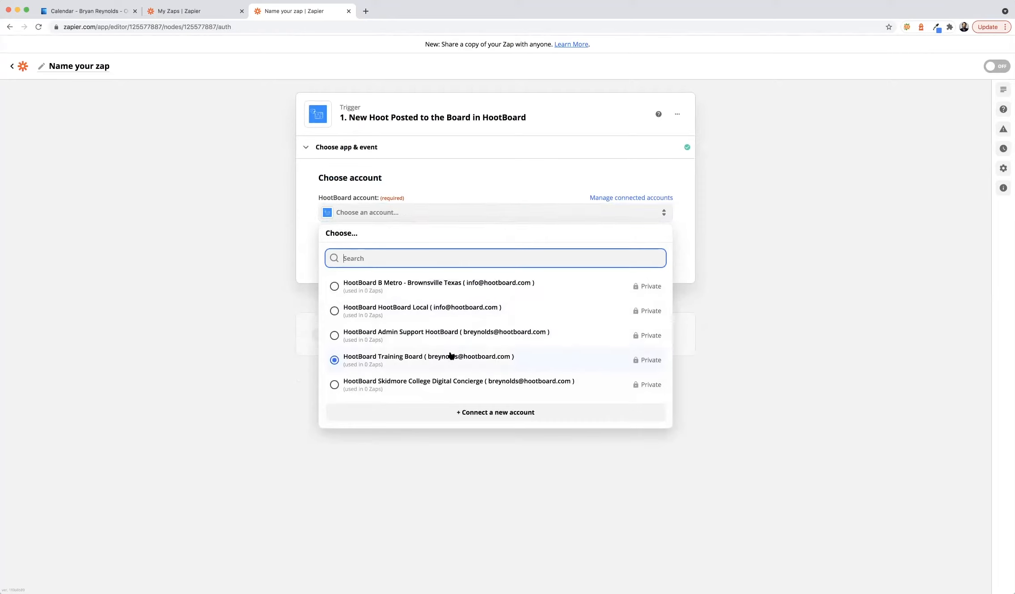
{"action": "left_click", "coordinate": [450, 356]}
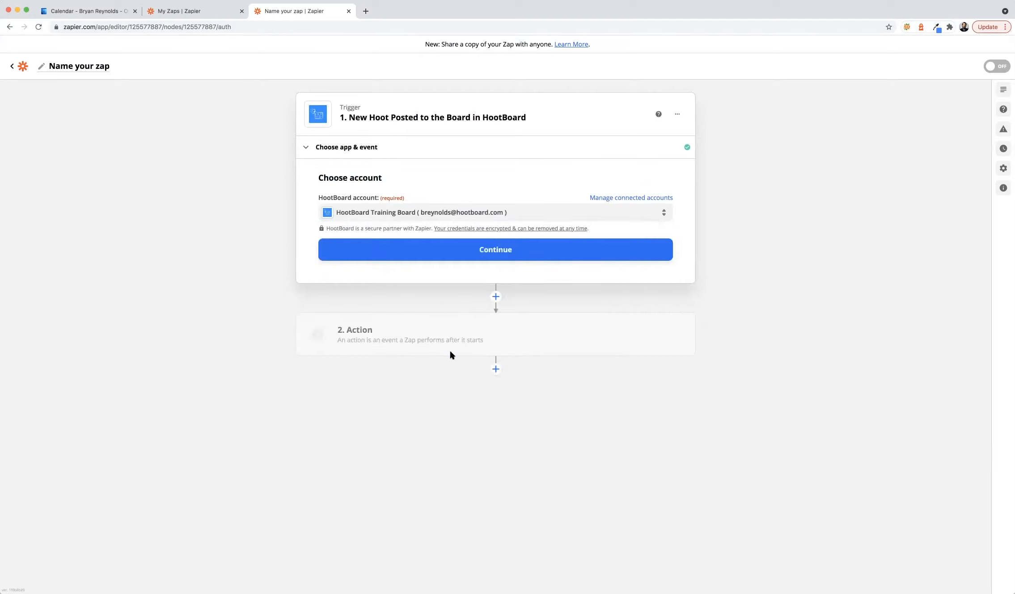
{"action": "left_click", "coordinate": [486, 250]}
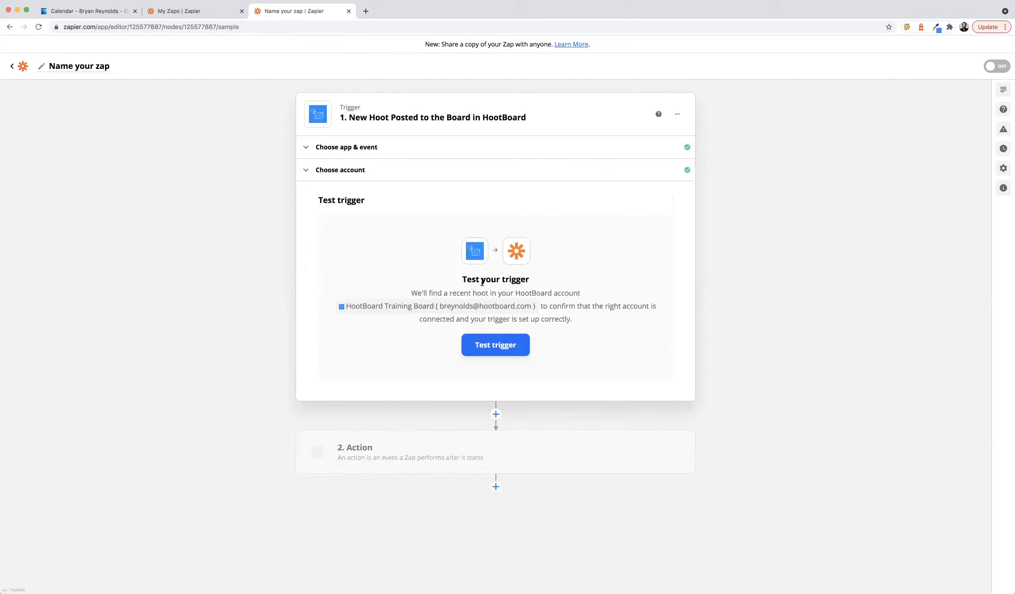
- Bring the HootBoard Training Board tab into this window
{"action": "left_click_drag", "start_coordinate": [462, 279], "coordinate": [533, 282]}
{"action": "left_click", "coordinate": [519, 280]}
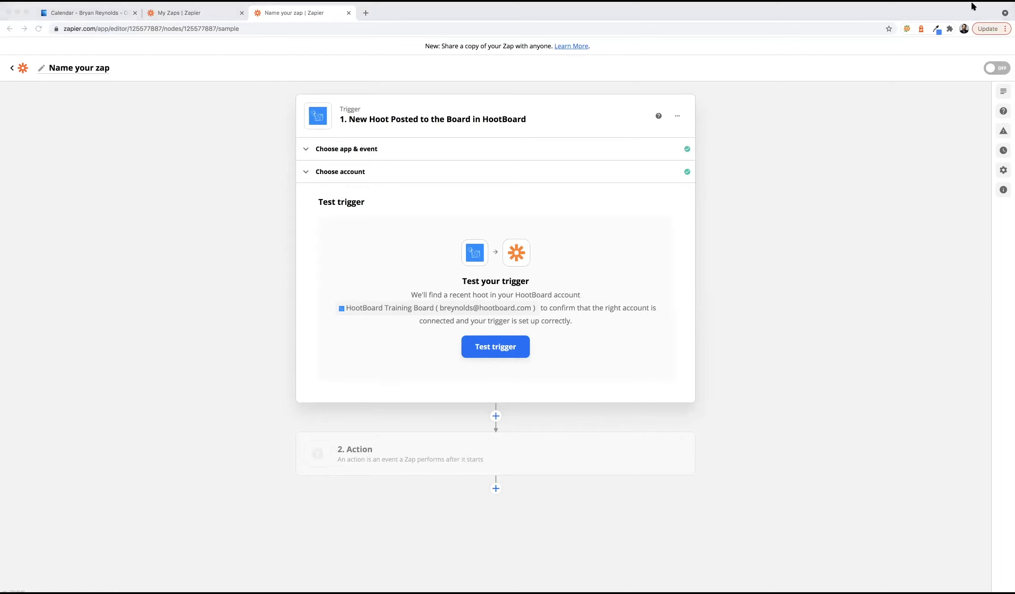
{"action": "left_click_drag", "start_coordinate": [972, 3], "coordinate": [267, 8]}
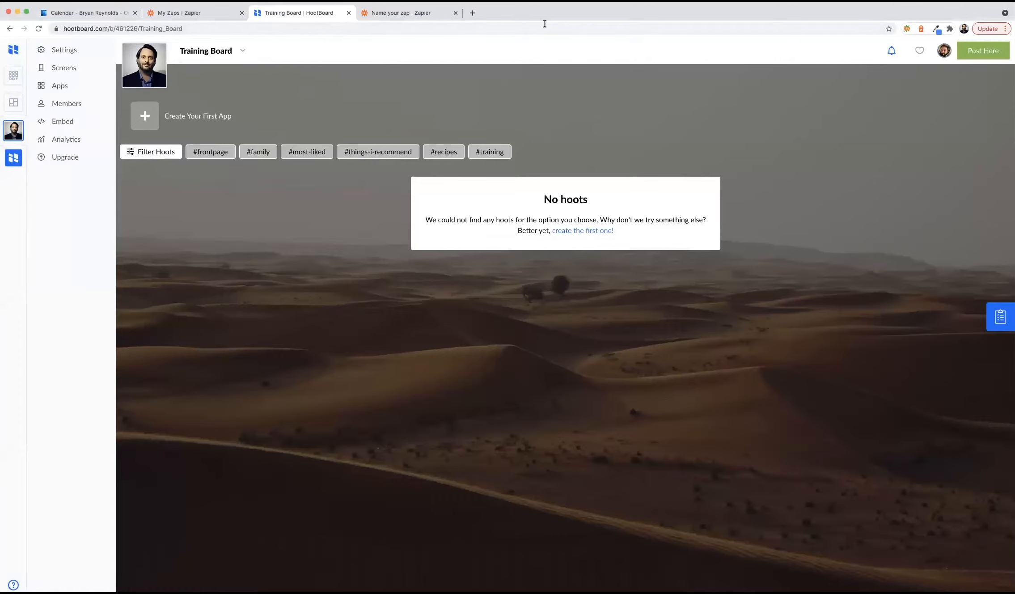
- Start a new event hoot titled 'Training'
{"action": "left_click", "coordinate": [978, 51]}
{"action": "left_click", "coordinate": [450, 149]}
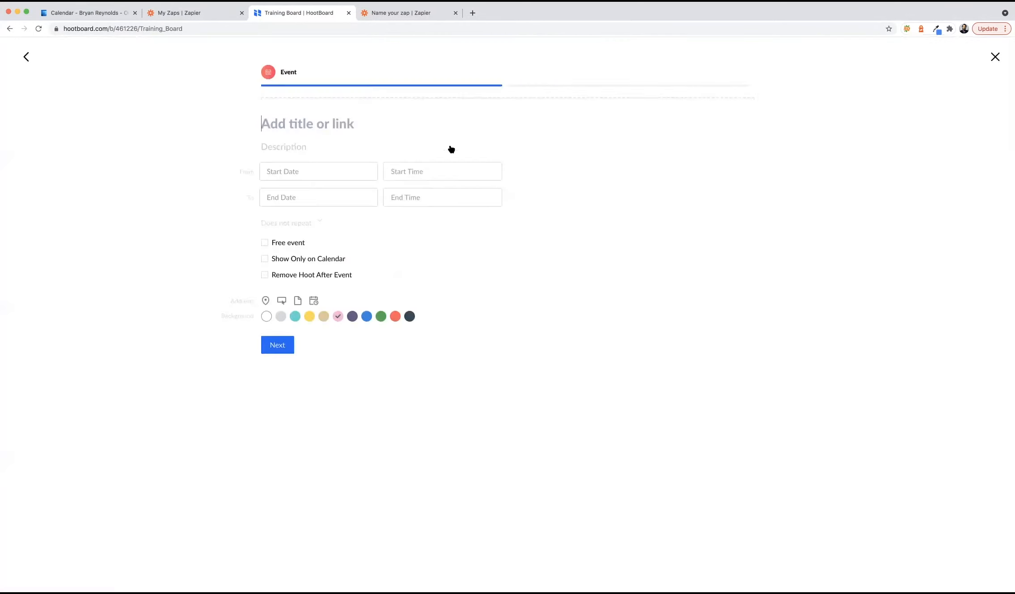
{"action": "type", "text": "Training"}
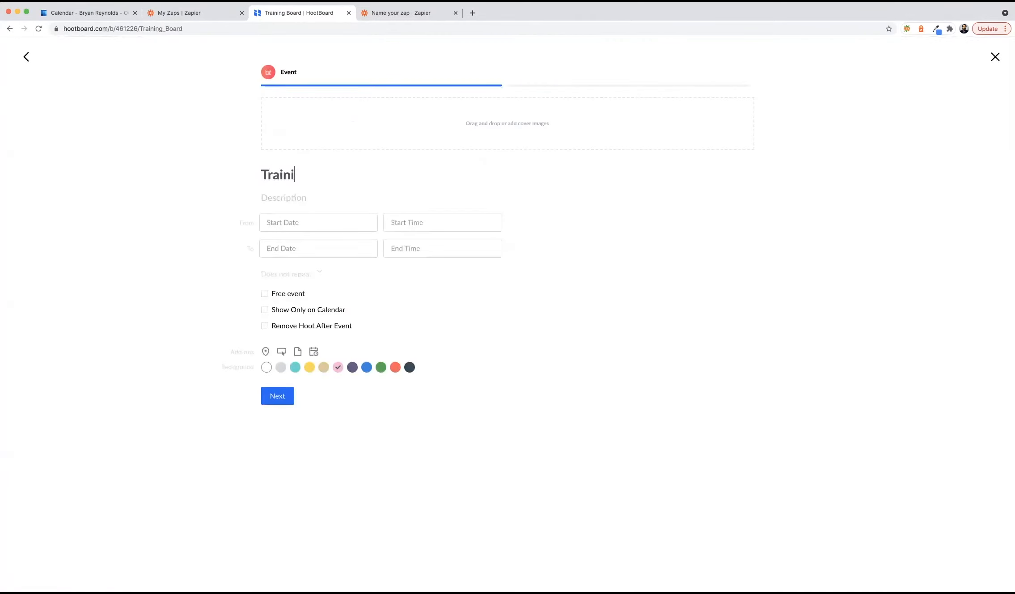
{"action": "left_click", "coordinate": [317, 197]}
- Write the description 'The following people are required to be there:' listing five attendees, one per line
{"action": "type", "text": "If"}
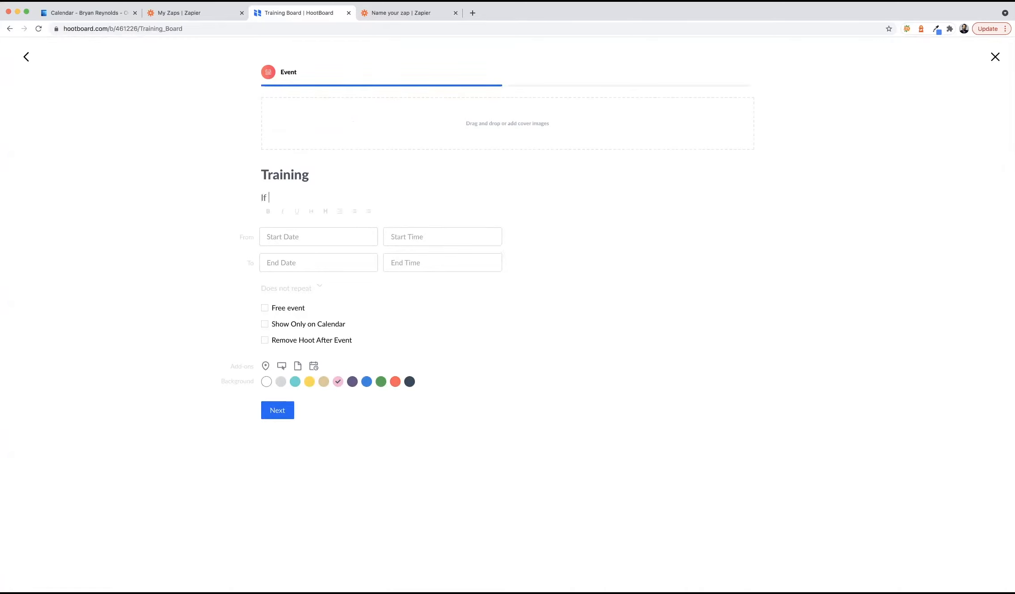
{"action": "key", "text": "BackSpace"}
{"action": "key", "text": "BackSpace"}
{"action": "key", "text": "BackSpace"}
{"action": "type", "text": "The following people are req"}
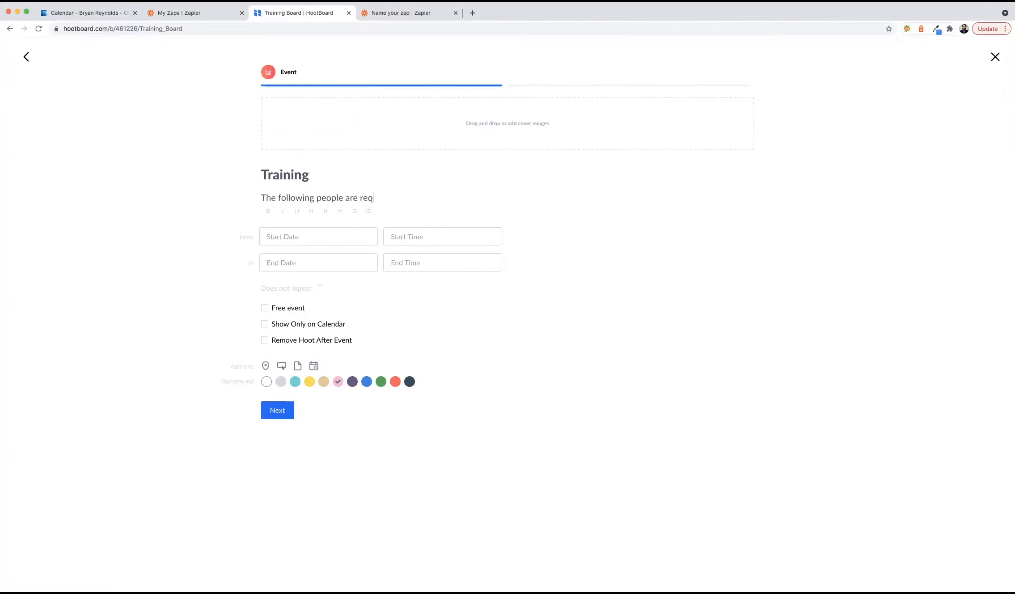
{"action": "type", "text": "uired to be there:"}
{"action": "key", "text": "Return"}
{"action": "type", "text": "Bryan"}
{"action": "key", "text": "Return"}
{"action": "type", "text": "Rachel"}
{"action": "key", "text": "Return"}
{"action": "type", "text": "Amy"}
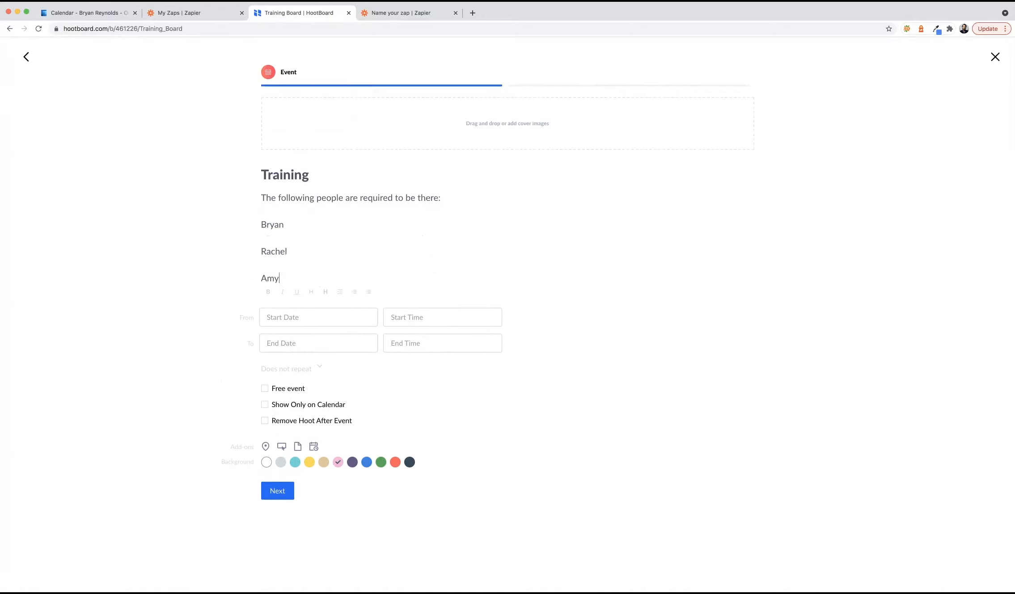
{"action": "key", "text": "Return"}
{"action": "type", "text": "Sari"}
{"action": "key", "text": "Return"}
{"action": "type", "text": "Randy"}
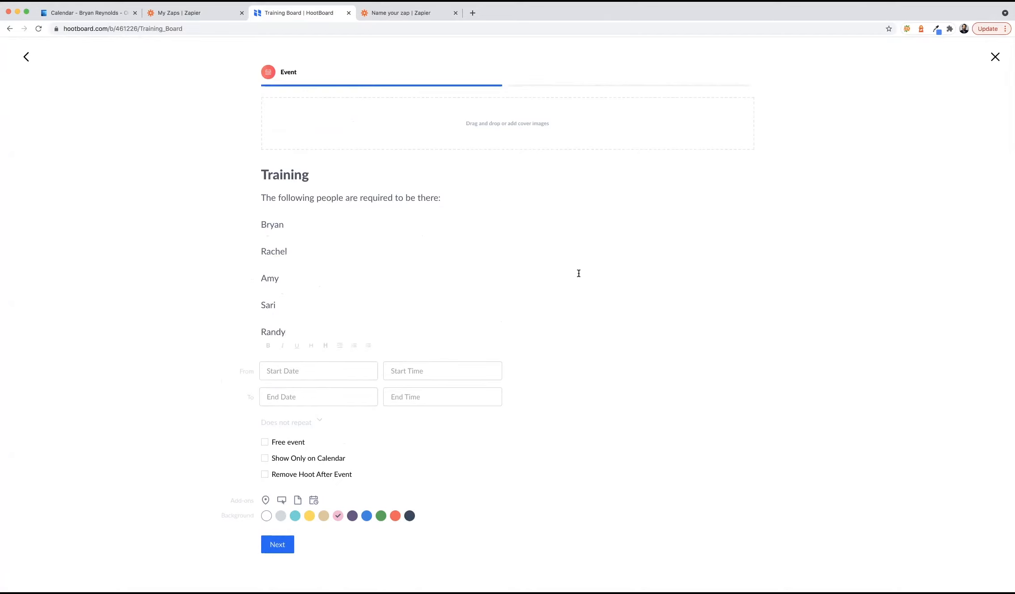
- Set the event to Jun 21, 2021, from 2:00 pm to 2:30 pm
{"action": "left_click", "coordinate": [308, 367]}
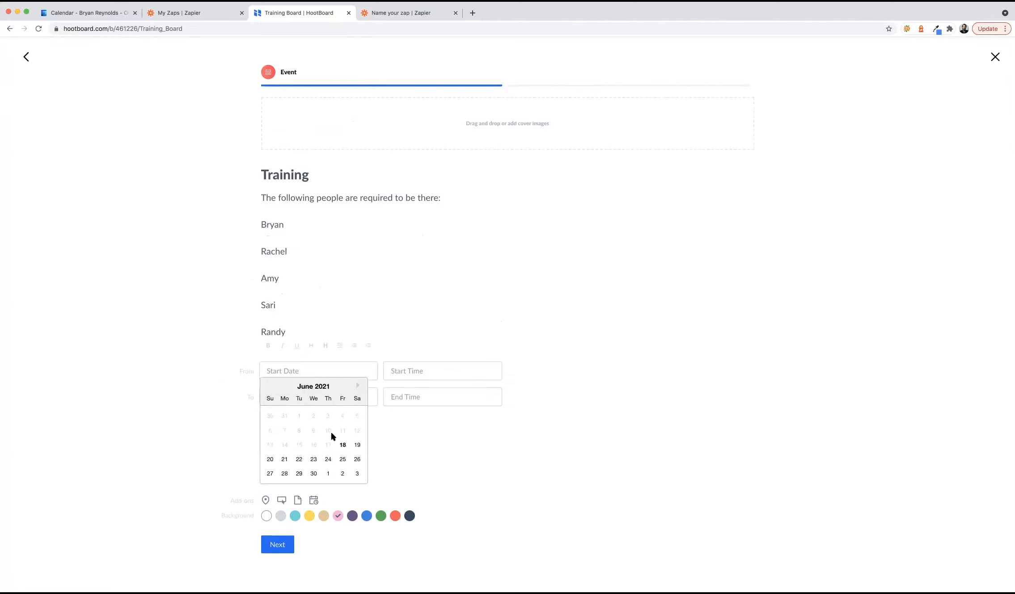
{"action": "left_click", "coordinate": [284, 460]}
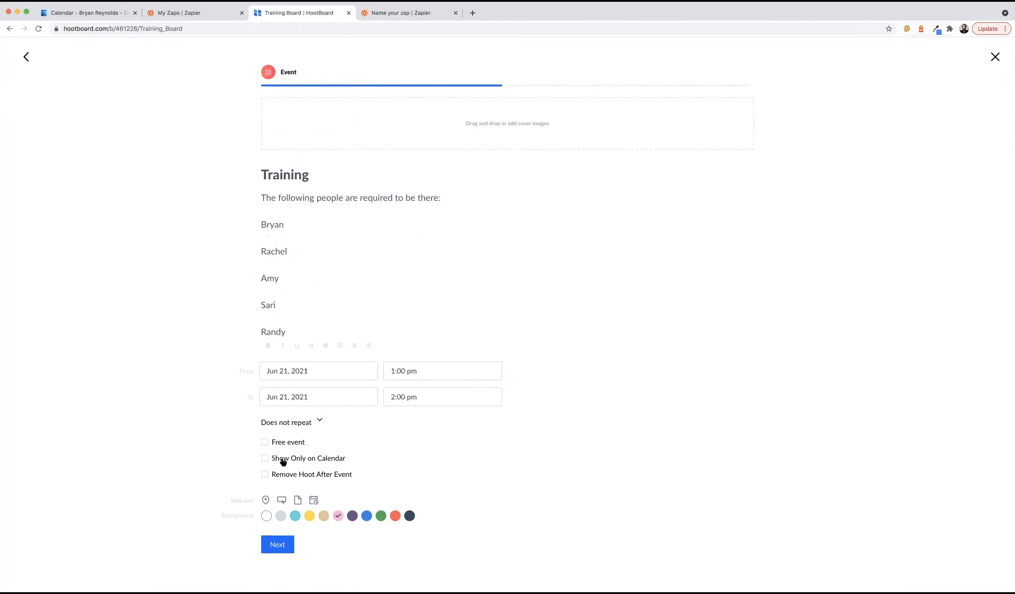
{"action": "left_click", "coordinate": [403, 372]}
{"action": "scroll", "coordinate": [407, 465], "scroll_direction": "down", "scroll_amount": 5}
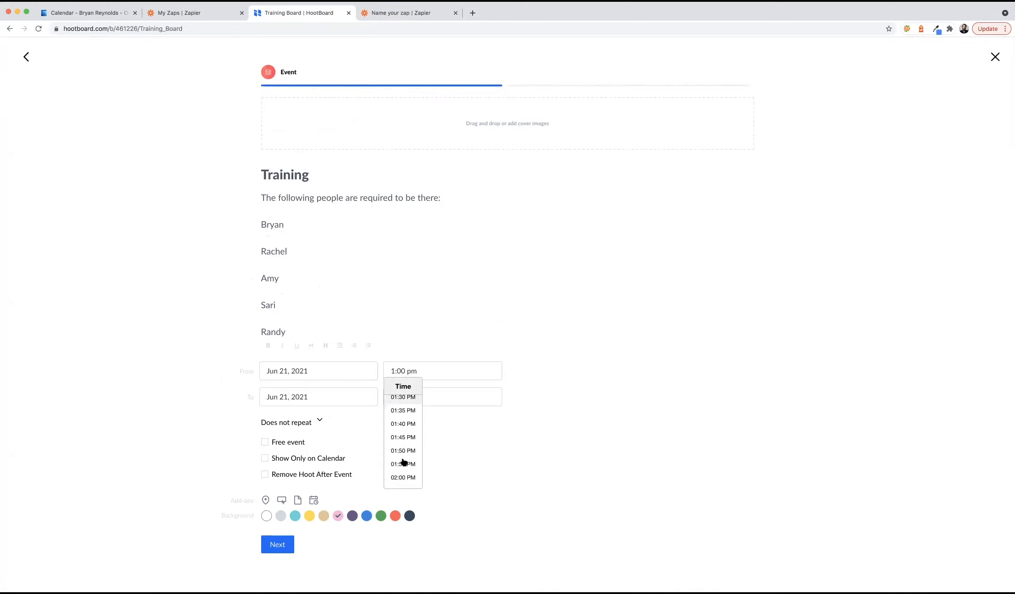
{"action": "left_click", "coordinate": [404, 475]}
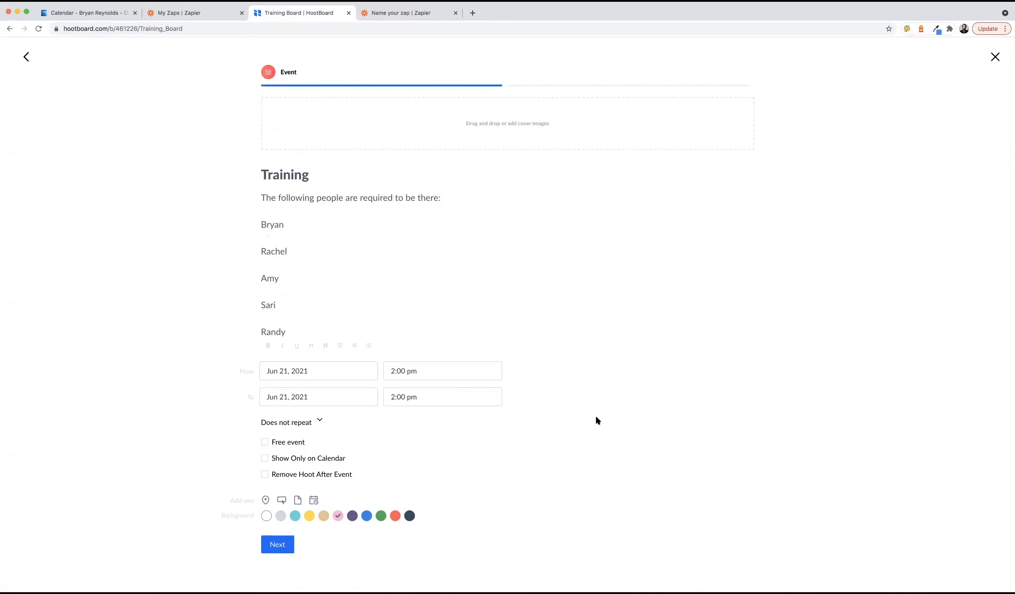
{"action": "left_click", "coordinate": [426, 402]}
{"action": "scroll", "coordinate": [407, 476], "scroll_direction": "down", "scroll_amount": 2}
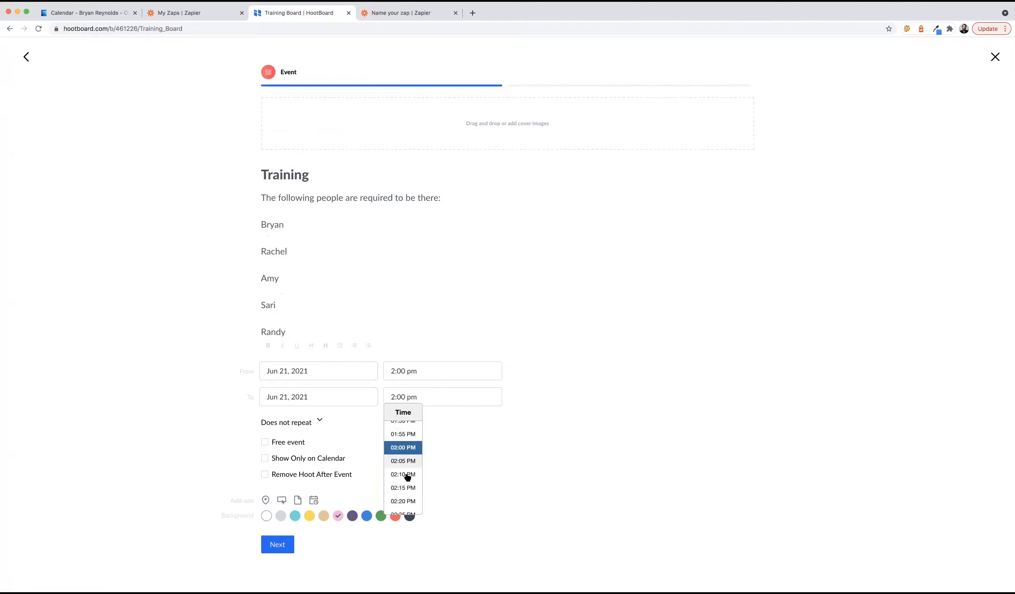
{"action": "left_click", "coordinate": [404, 478]}
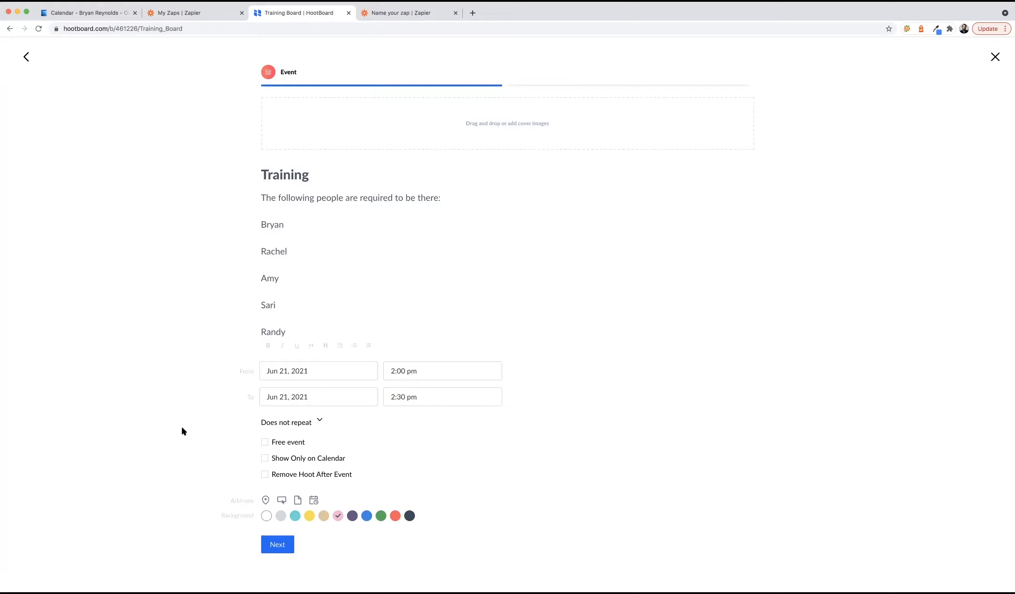
- Make the hoot background yellow and set the location to 'building 1'
{"action": "left_click", "coordinate": [309, 515]}
{"action": "left_click", "coordinate": [265, 500]}
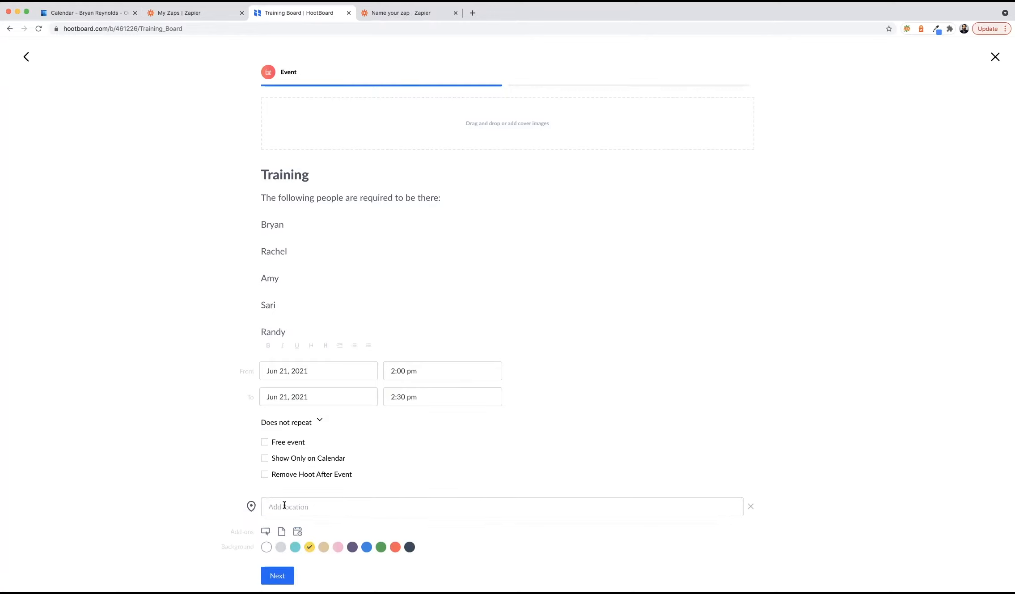
{"action": "type", "text": "builfi"}
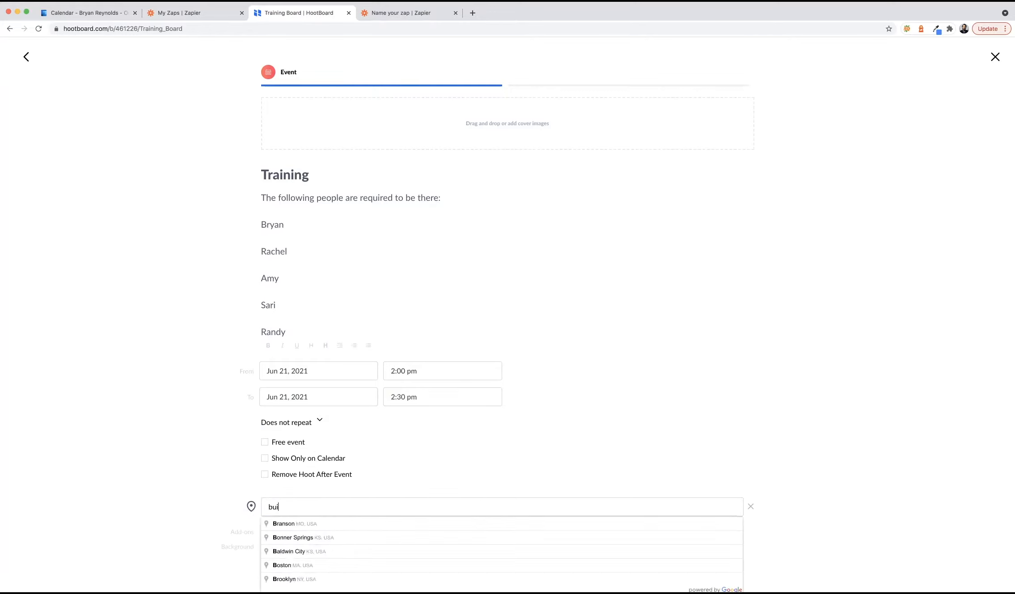
{"action": "key", "text": "BackSpace"}
{"action": "key", "text": "BackSpace"}
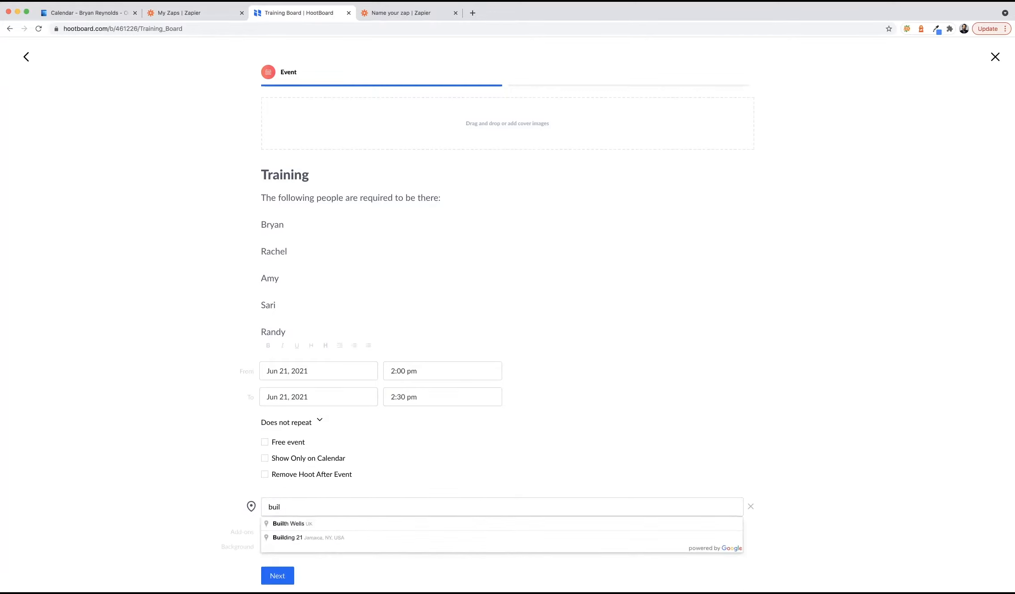
{"action": "type", "text": "ding 1"}
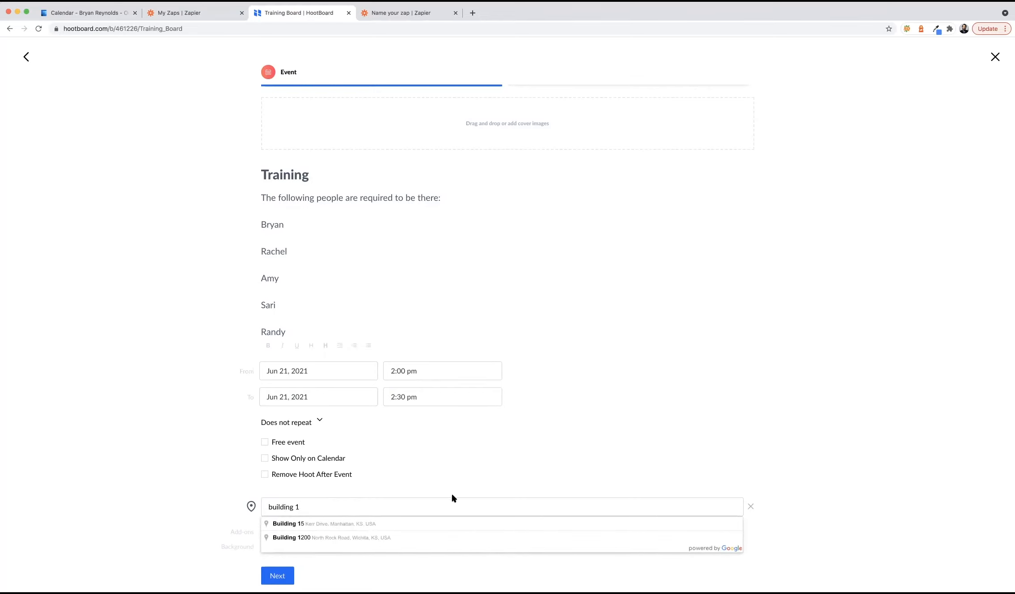
{"action": "left_click", "coordinate": [769, 478]}
{"action": "scroll", "coordinate": [754, 463], "scroll_direction": "down", "scroll_amount": 1}
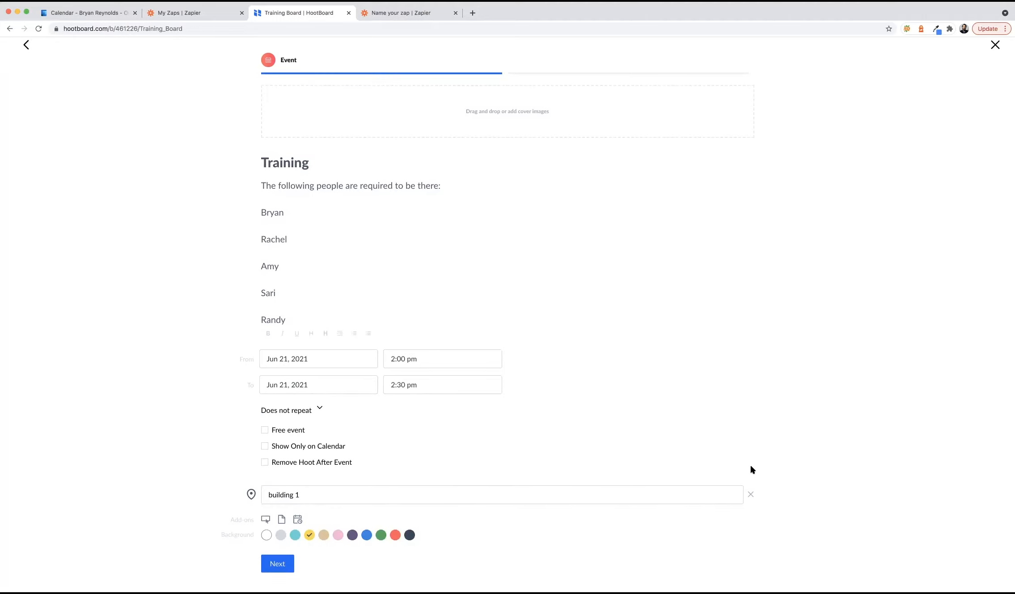
- Post the Training hoot under #training, view it on the board, and return to Zapier
{"action": "left_click", "coordinate": [280, 563]}
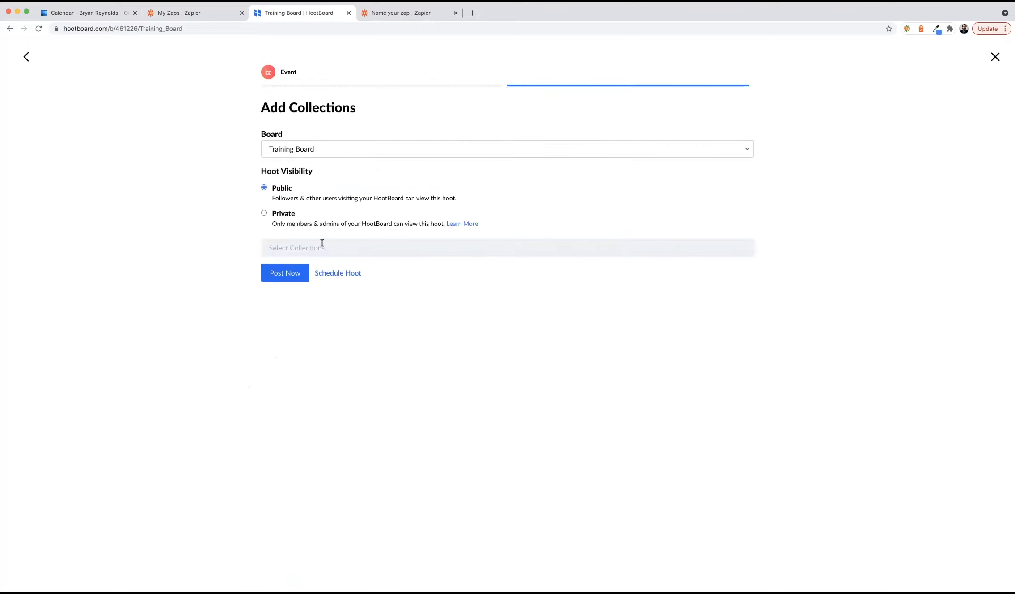
{"action": "left_click", "coordinate": [323, 245]}
{"action": "scroll", "coordinate": [311, 271], "scroll_direction": "down", "scroll_amount": 5}
{"action": "left_click", "coordinate": [295, 300]}
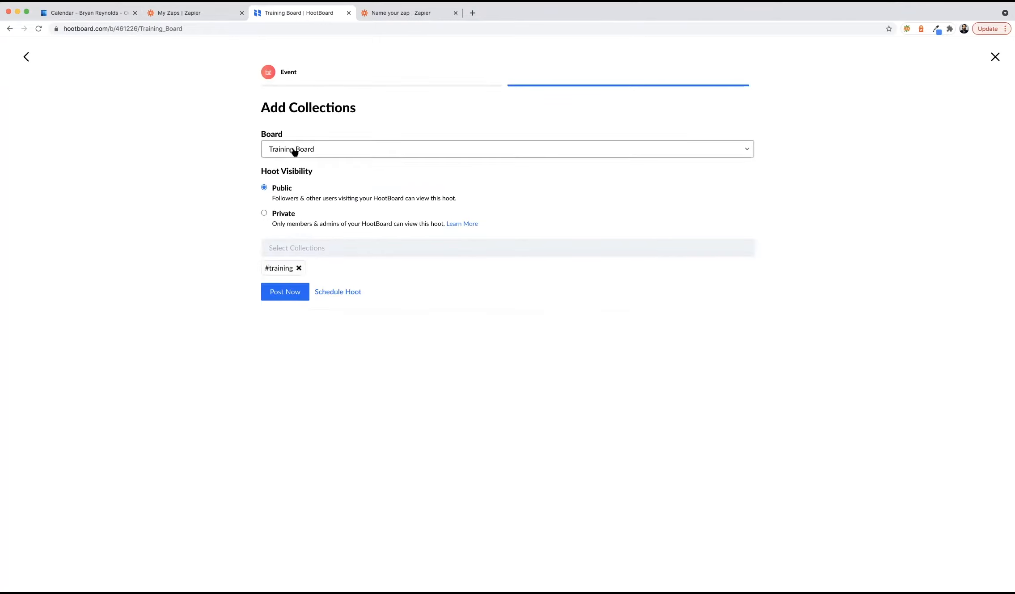
{"action": "left_click", "coordinate": [283, 293]}
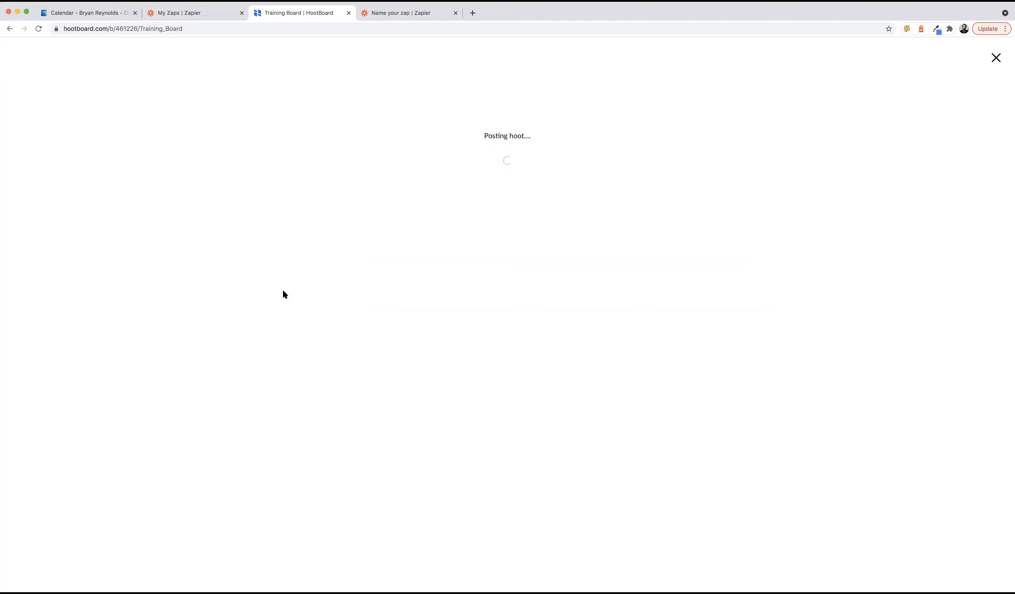
{"action": "left_click", "coordinate": [556, 223]}
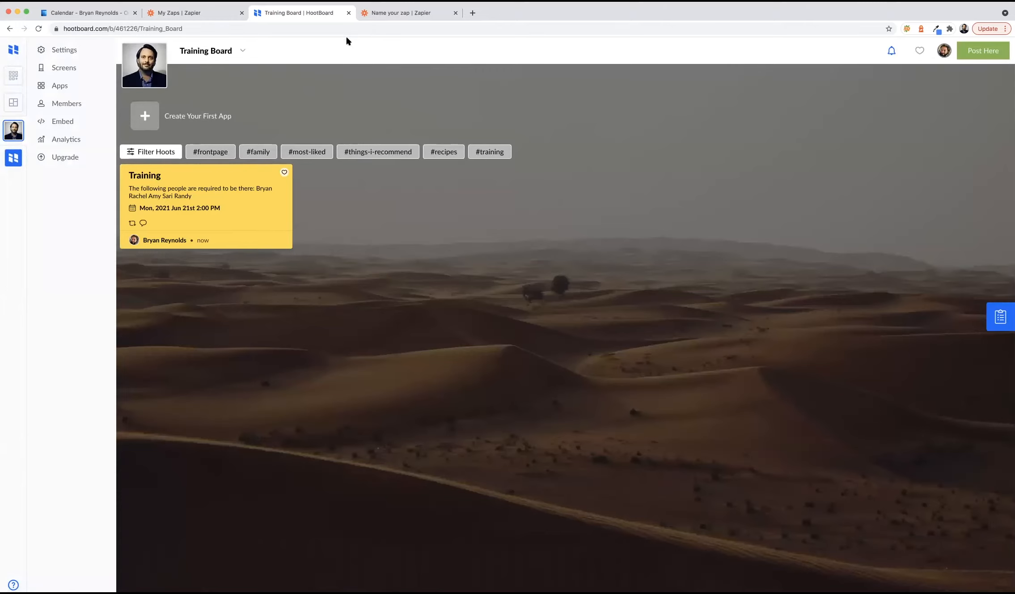
{"action": "left_click", "coordinate": [379, 18]}
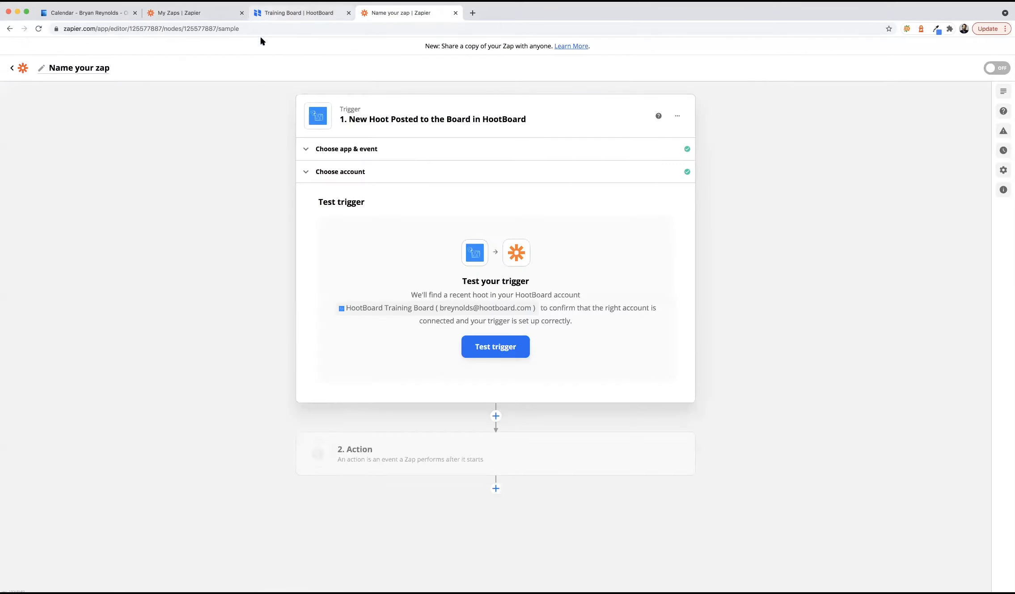
- Test the HootBoard trigger and confirm it found Hoot A titled 'Training'
{"action": "left_click", "coordinate": [490, 348]}
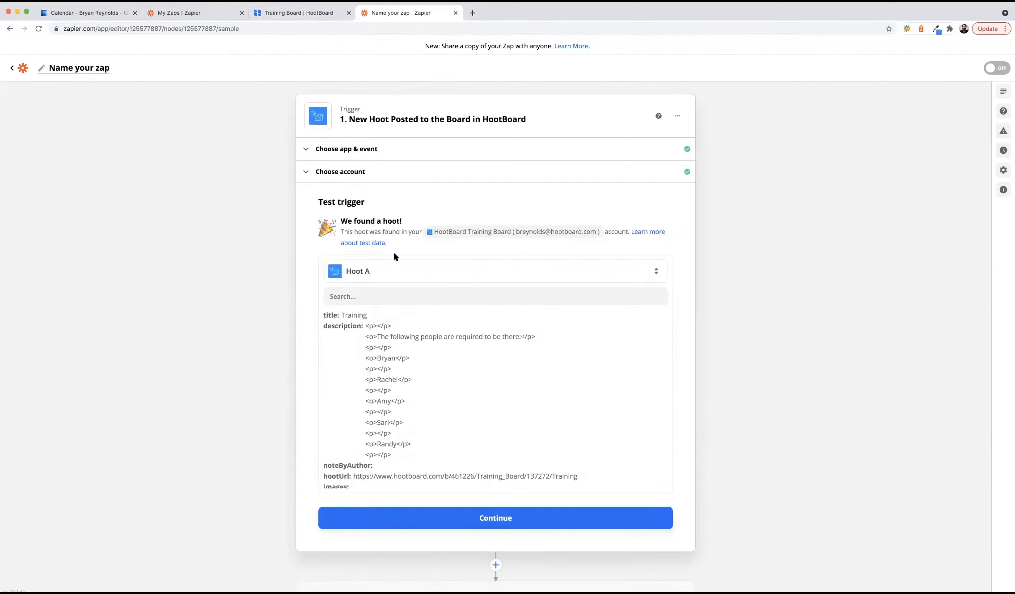
{"action": "left_click_drag", "start_coordinate": [340, 219], "coordinate": [403, 220]}
{"action": "left_click", "coordinate": [385, 219]}
{"action": "scroll", "coordinate": [451, 397], "scroll_direction": "down", "scroll_amount": 1}
- Set the action to Microsoft Outlook's Create Event using the connected Outlook account
{"action": "left_click", "coordinate": [529, 510]}
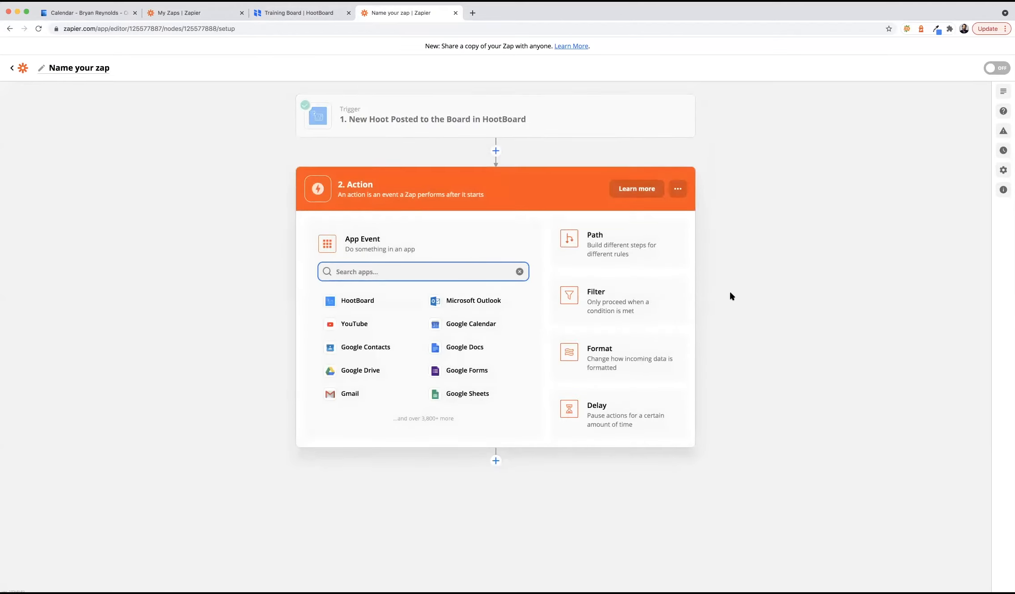
{"action": "type", "text": "outlook"}
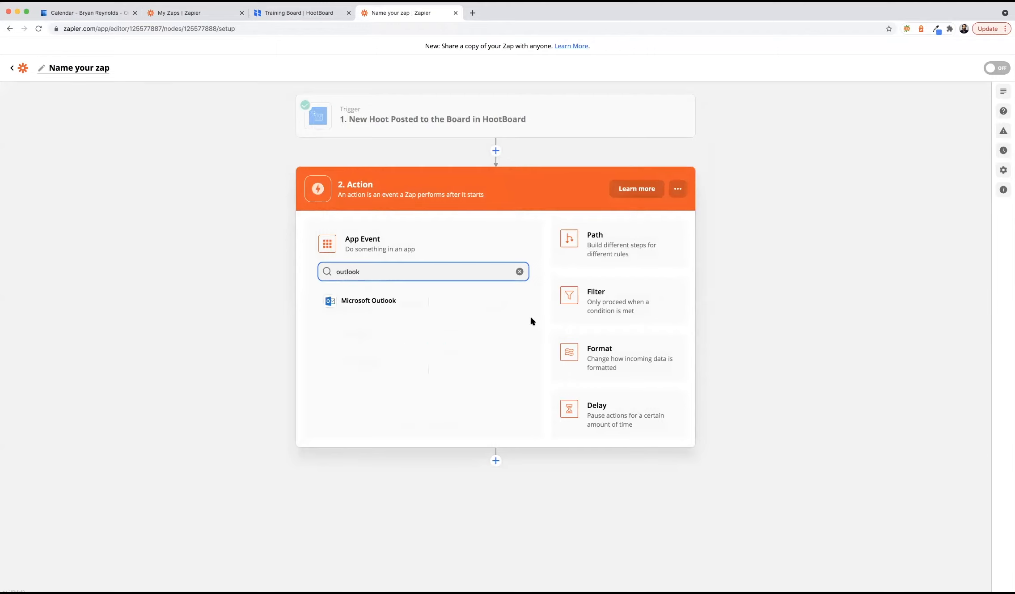
{"action": "left_click", "coordinate": [417, 301]}
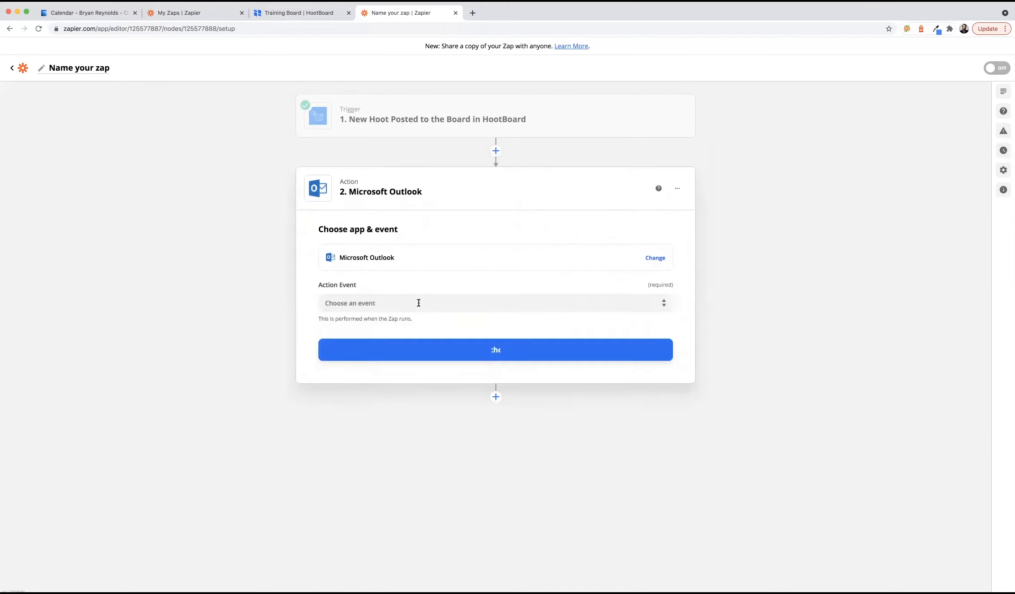
{"action": "left_click", "coordinate": [466, 304]}
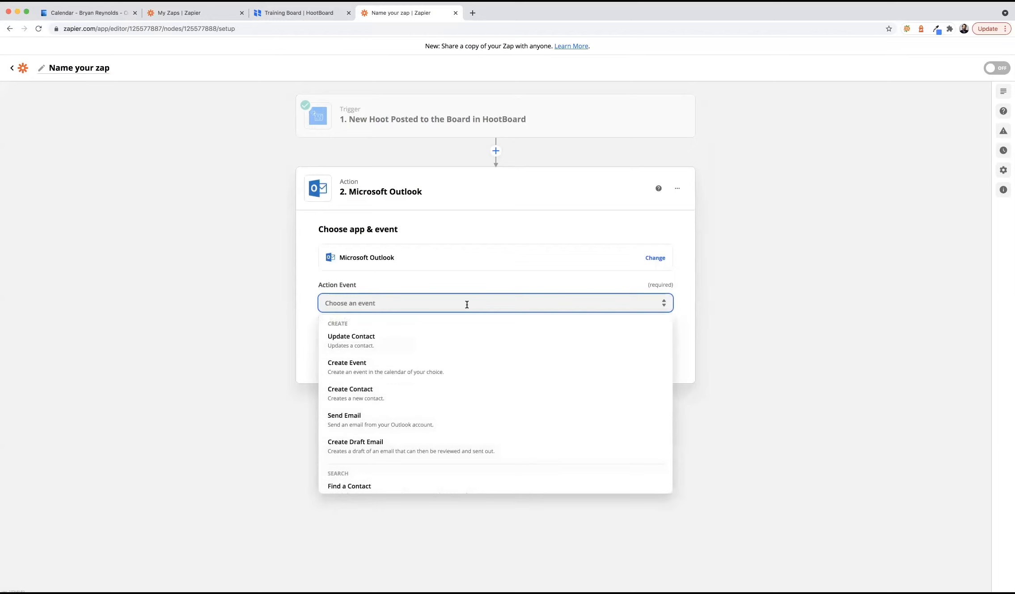
{"action": "left_click", "coordinate": [363, 365]}
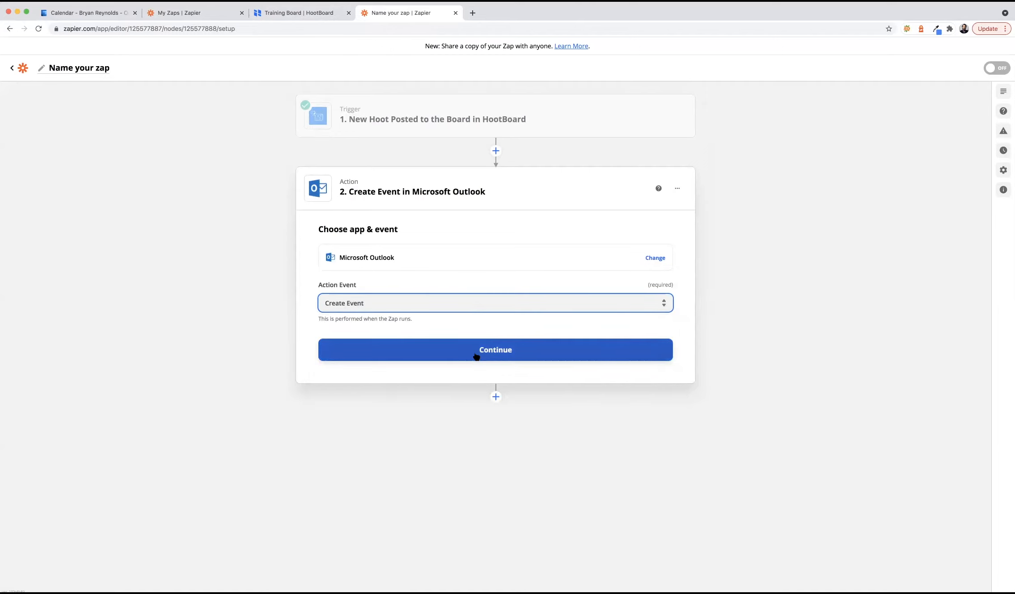
{"action": "left_click", "coordinate": [476, 356]}
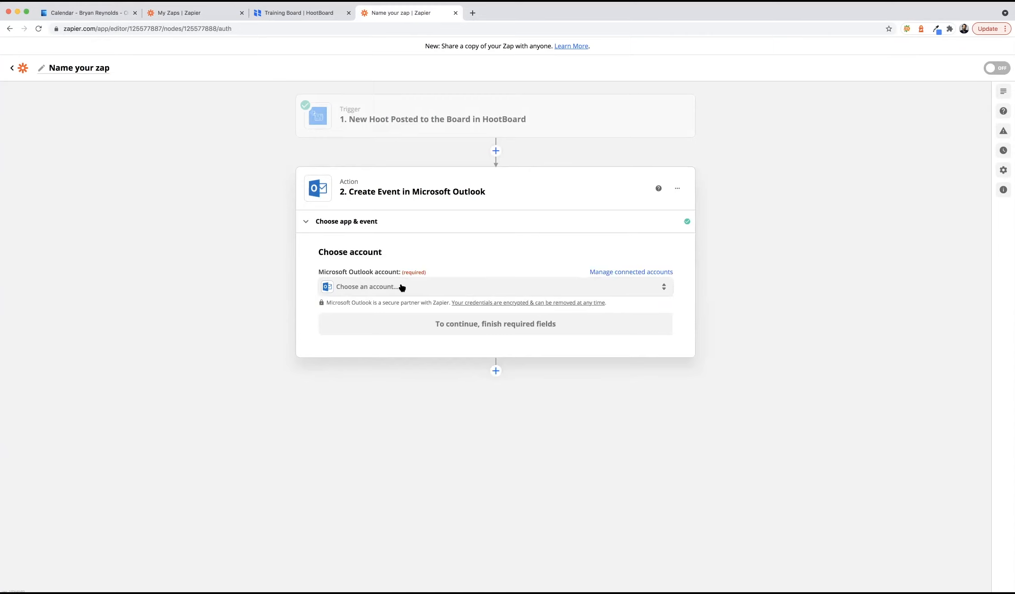
{"action": "left_click", "coordinate": [401, 287]}
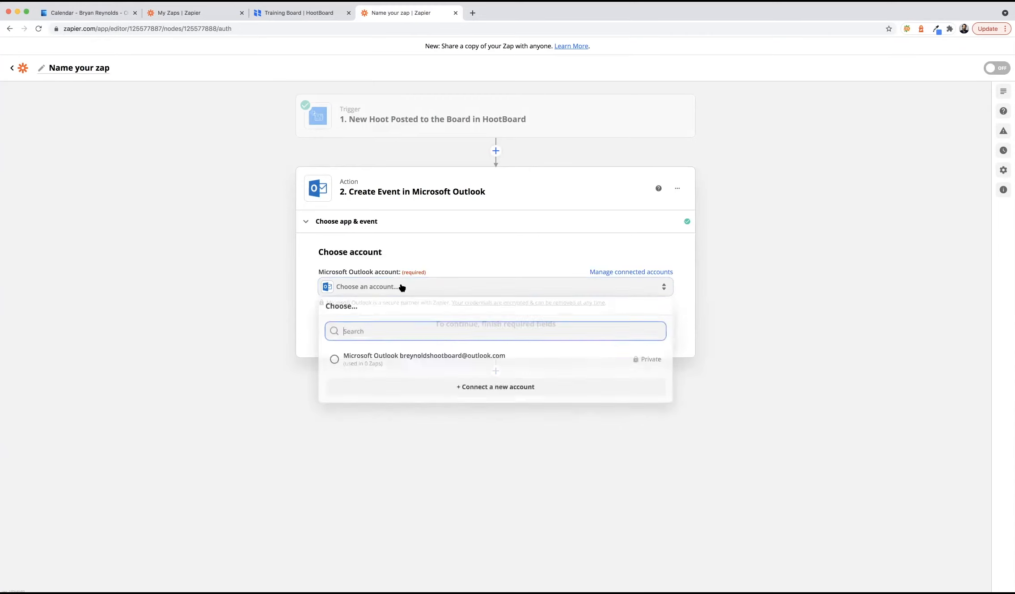
{"action": "left_click", "coordinate": [412, 362]}
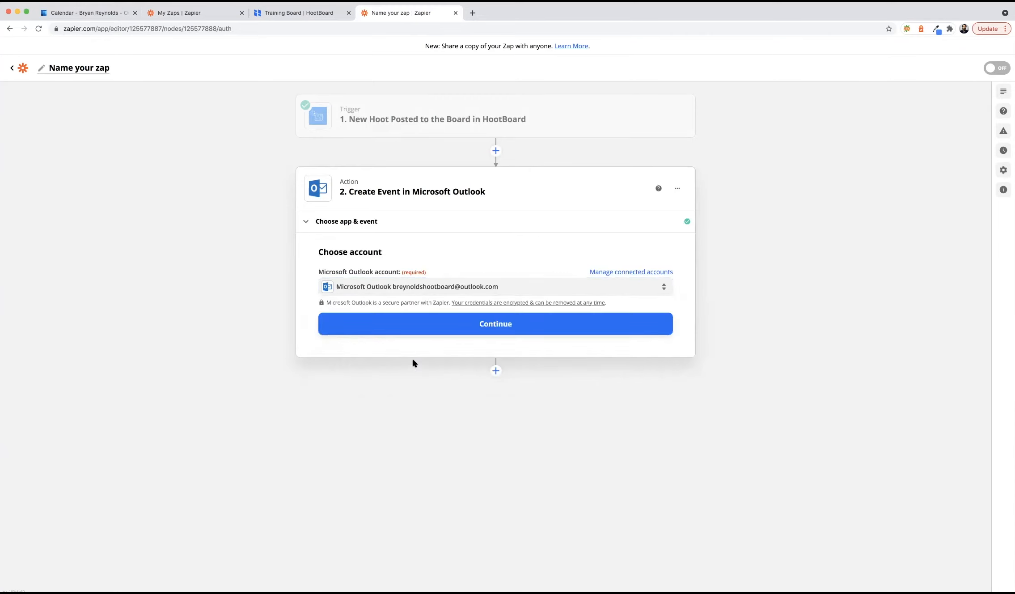
{"action": "left_click", "coordinate": [477, 331]}
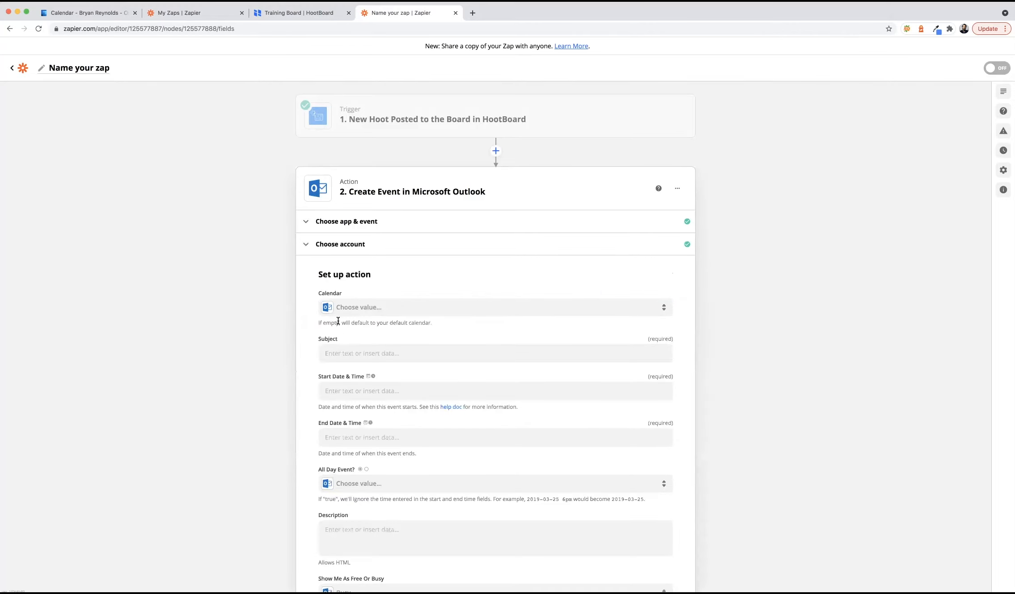
- Send events to the main Calendar and map the hoot's Title into Subject
{"action": "left_click", "coordinate": [367, 310]}
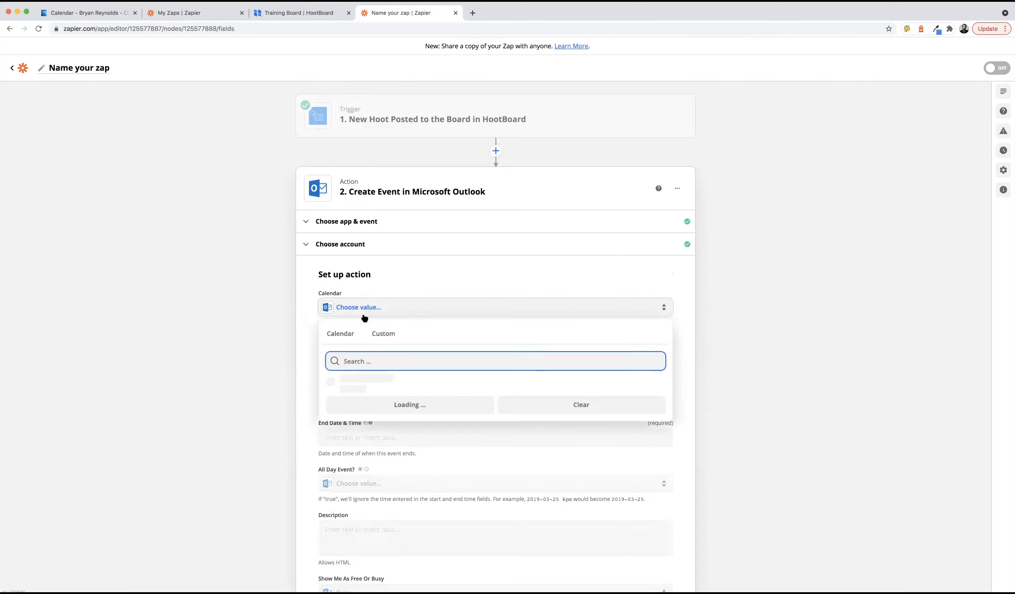
{"action": "left_click", "coordinate": [334, 385]}
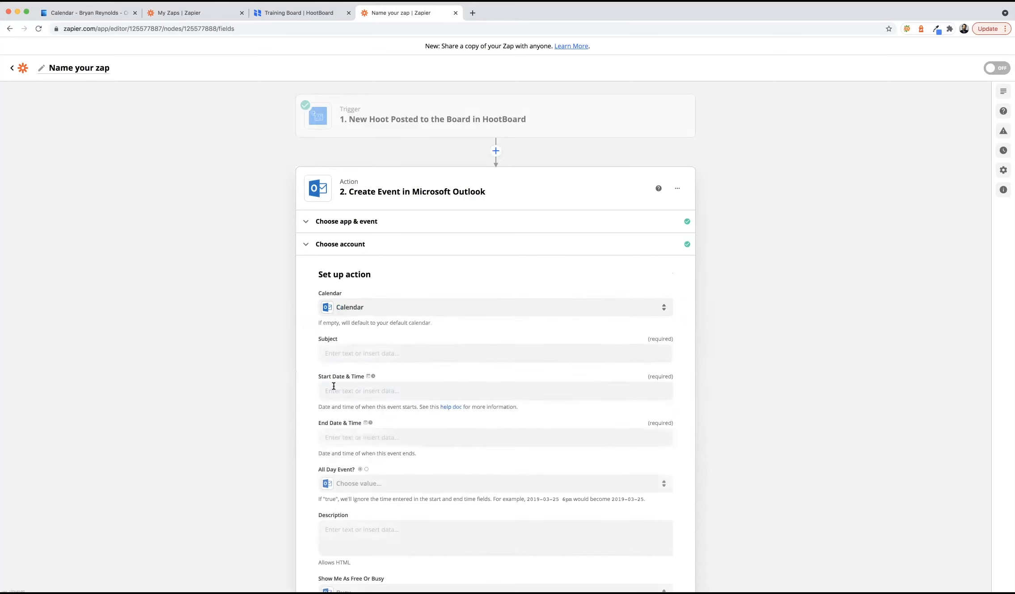
{"action": "left_click", "coordinate": [342, 354]}
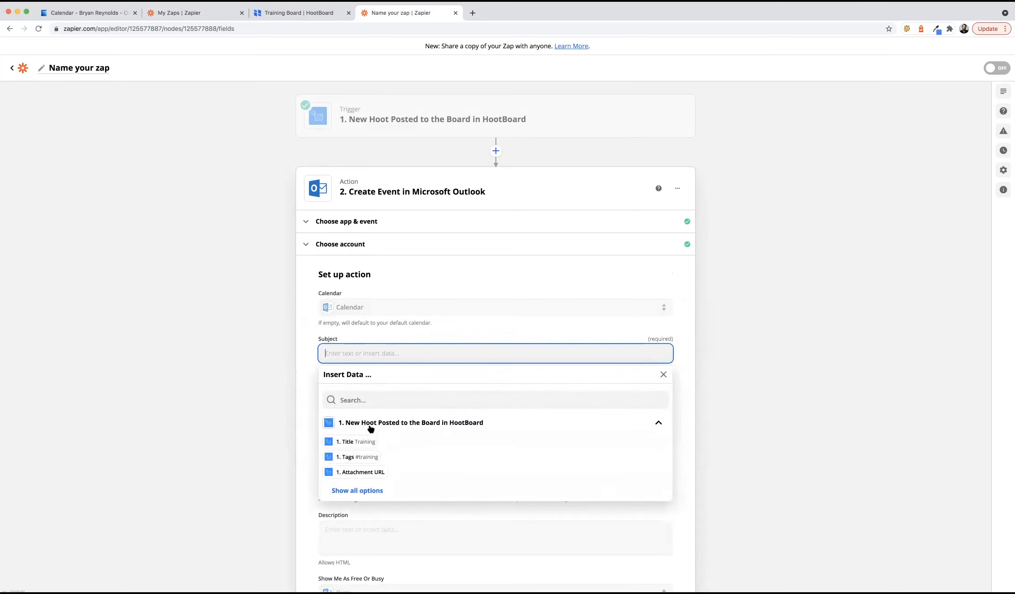
{"action": "left_click", "coordinate": [365, 441]}
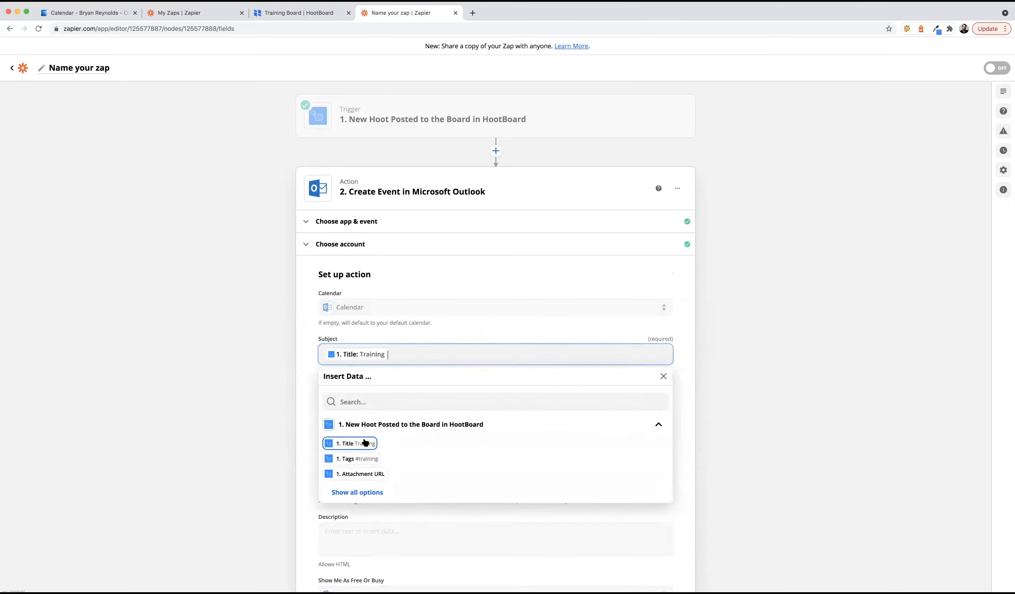
{"action": "left_click", "coordinate": [305, 383]}
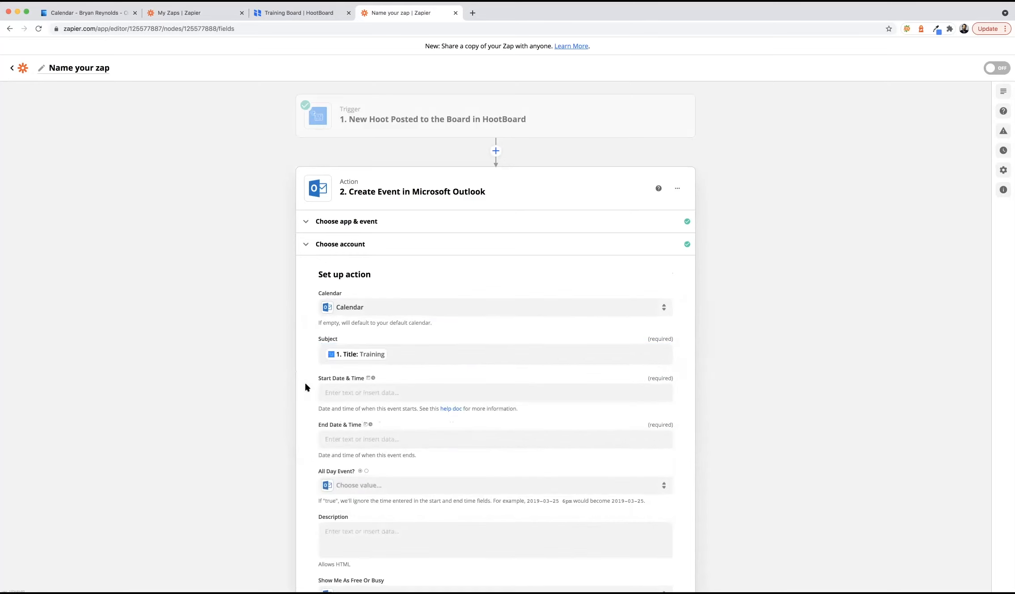
- Map the hoot's Event Start Date into Start Date & Time
{"action": "left_click", "coordinate": [356, 393]}
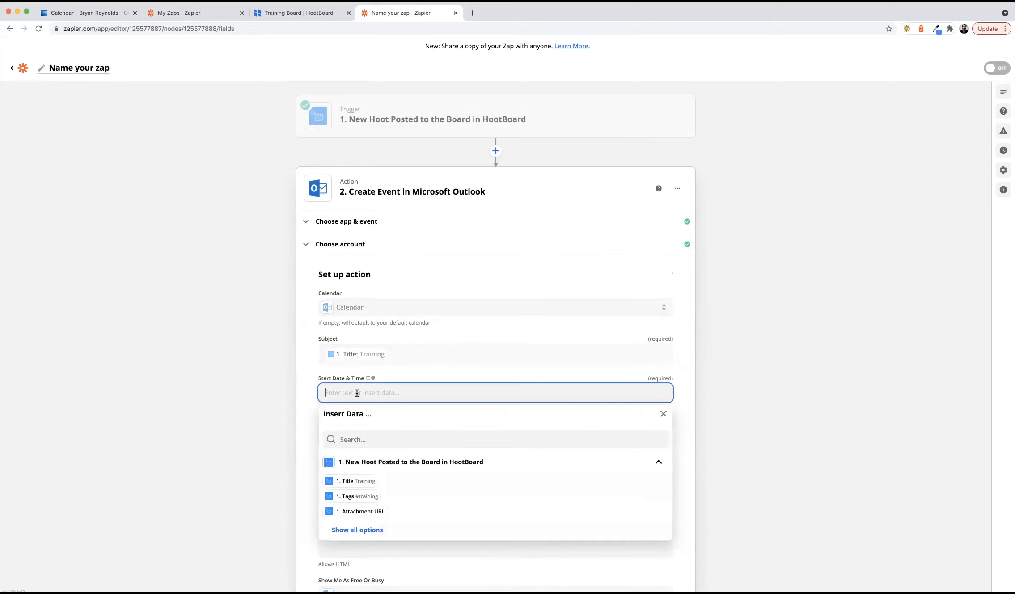
{"action": "left_click", "coordinate": [368, 528]}
{"action": "scroll", "coordinate": [419, 514], "scroll_direction": "down", "scroll_amount": 5}
{"action": "scroll", "coordinate": [420, 514], "scroll_direction": "down", "scroll_amount": 1}
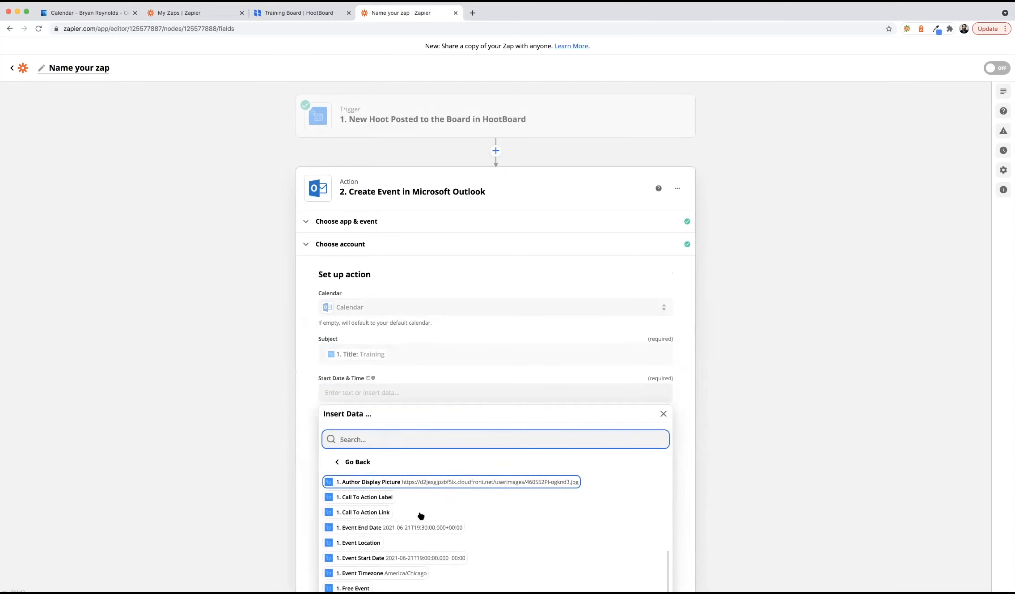
{"action": "left_click", "coordinate": [352, 553]}
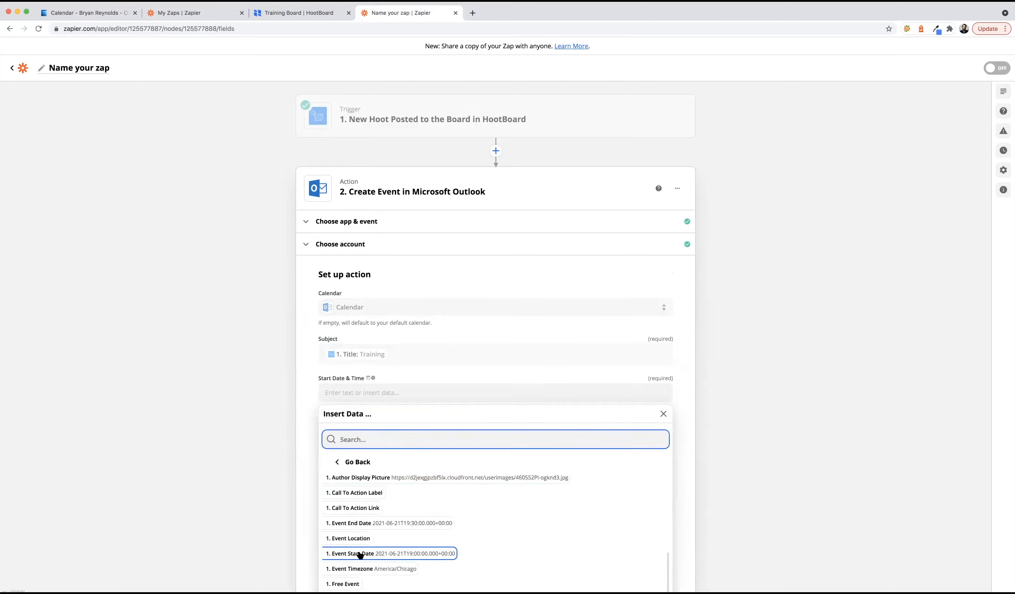
{"action": "left_click", "coordinate": [692, 397]}
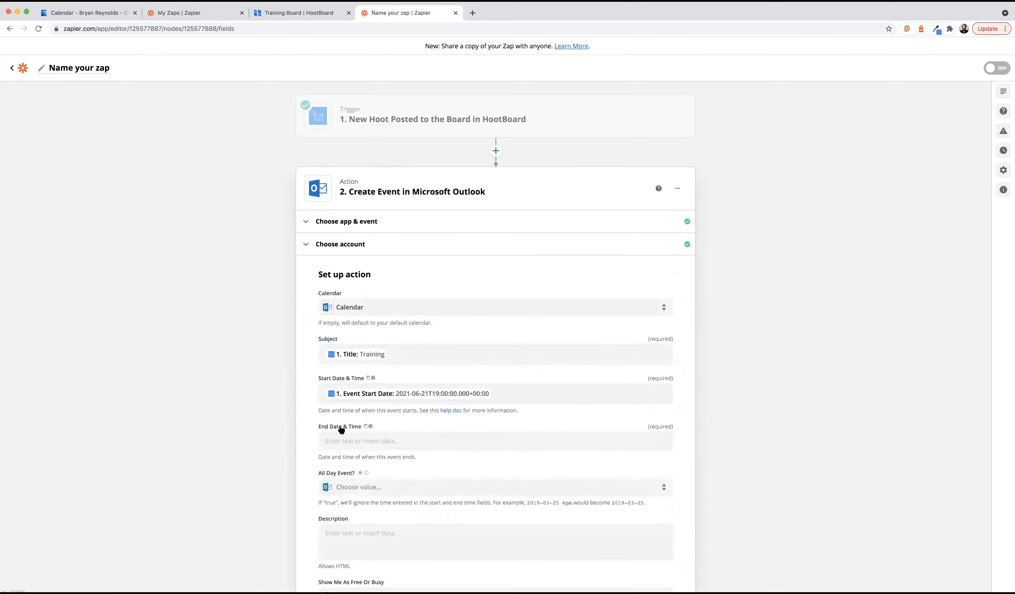
- Map the hoot's Event End Date into End Date & Time, removing a duplicate entry
{"action": "left_click", "coordinate": [397, 440]}
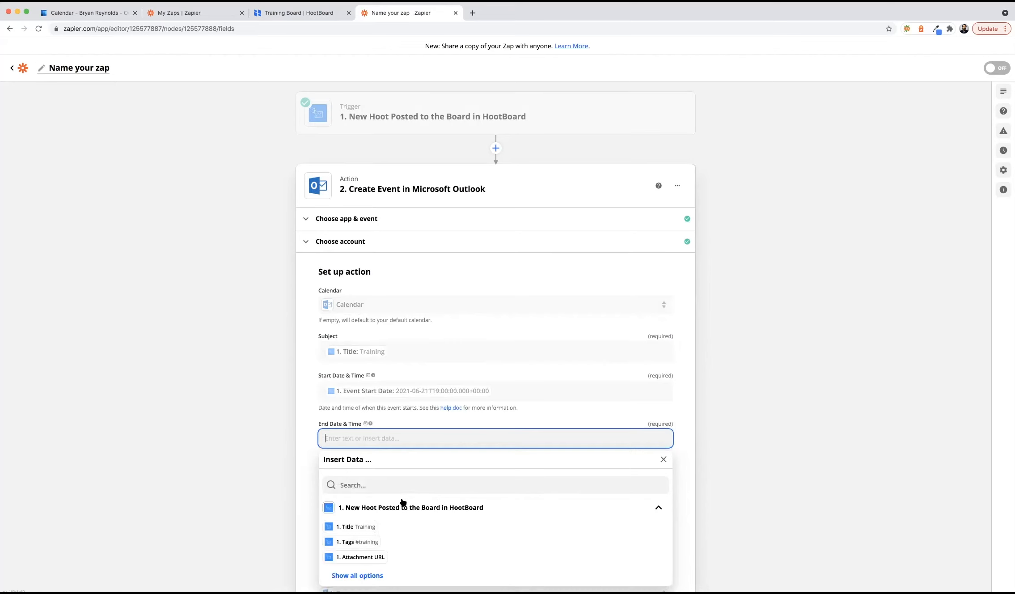
{"action": "scroll", "coordinate": [402, 514], "scroll_direction": "down", "scroll_amount": 3}
{"action": "left_click", "coordinate": [357, 502]}
{"action": "scroll", "coordinate": [404, 496], "scroll_direction": "down", "scroll_amount": 2}
{"action": "scroll", "coordinate": [404, 497], "scroll_direction": "down", "scroll_amount": 4}
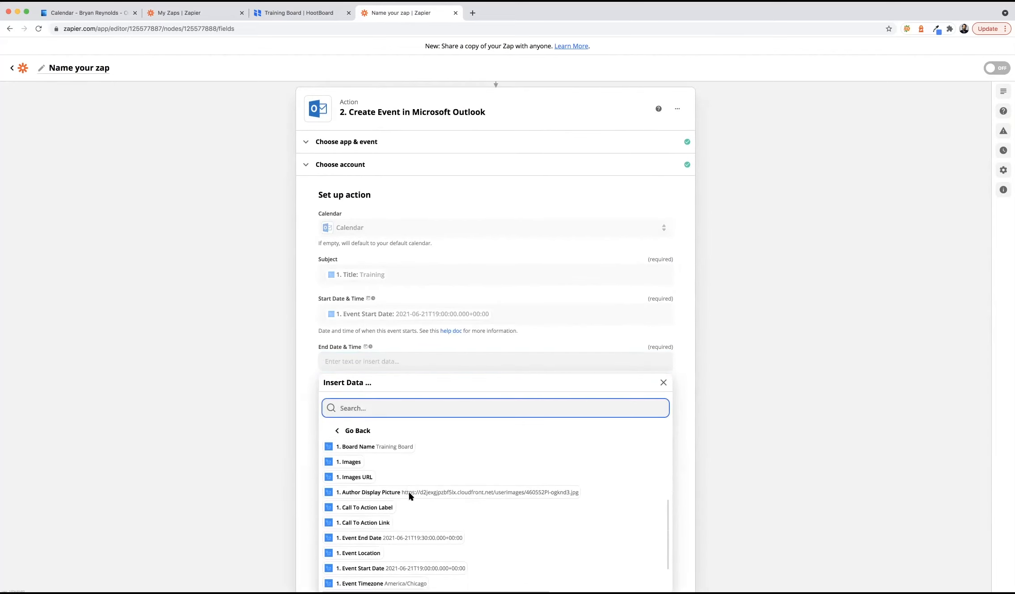
{"action": "left_click", "coordinate": [369, 531]}
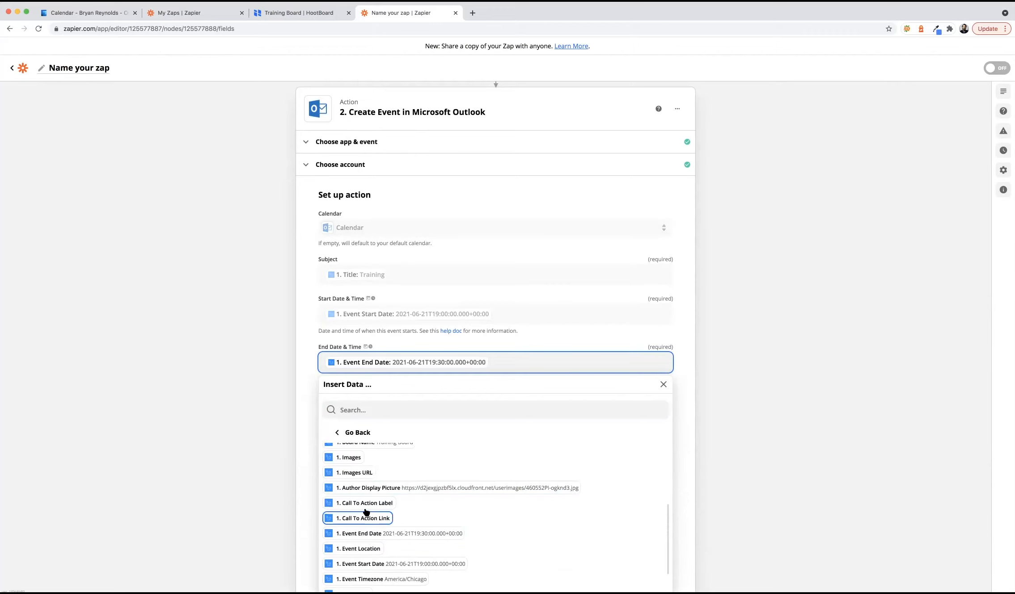
{"action": "left_click", "coordinate": [358, 535]}
{"action": "key", "text": "BackSpace"}
{"action": "left_click", "coordinate": [685, 388]}
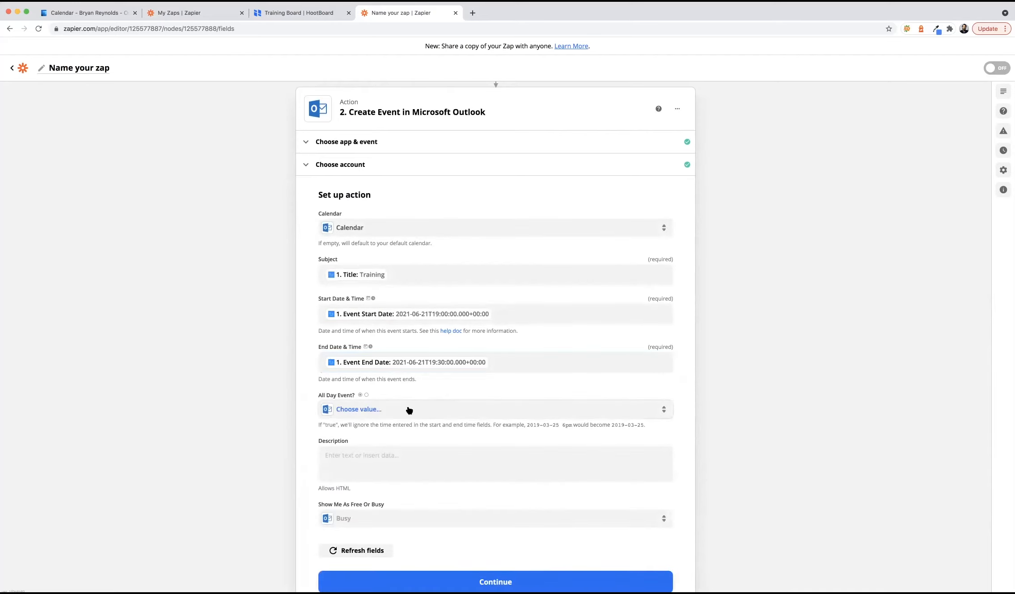
- Map the hoot's Description into the Outlook event's Description field and save the action setup
{"action": "scroll", "coordinate": [687, 418], "scroll_direction": "down", "scroll_amount": 1}
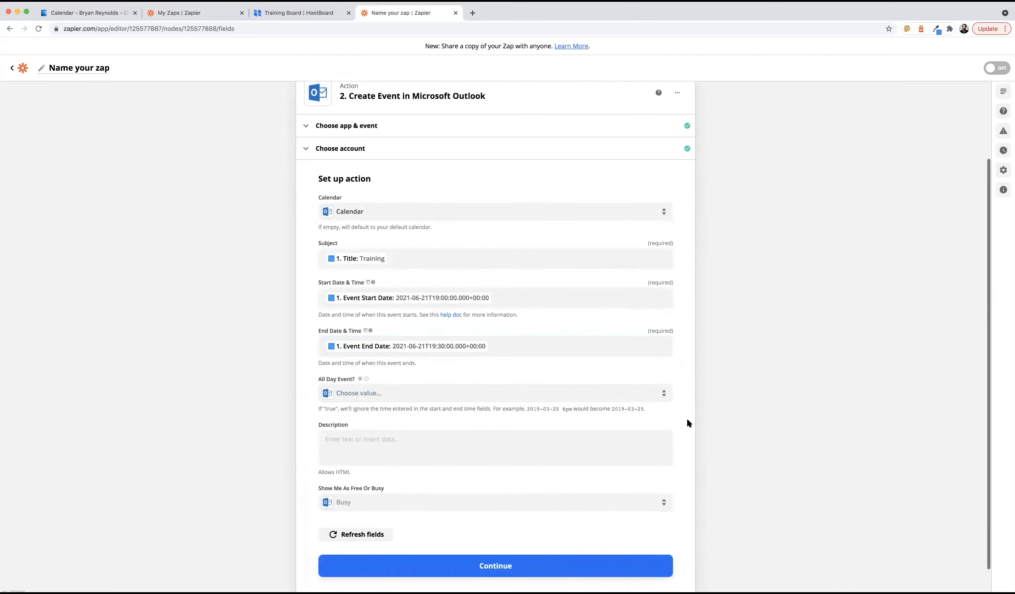
{"action": "left_click", "coordinate": [406, 422]}
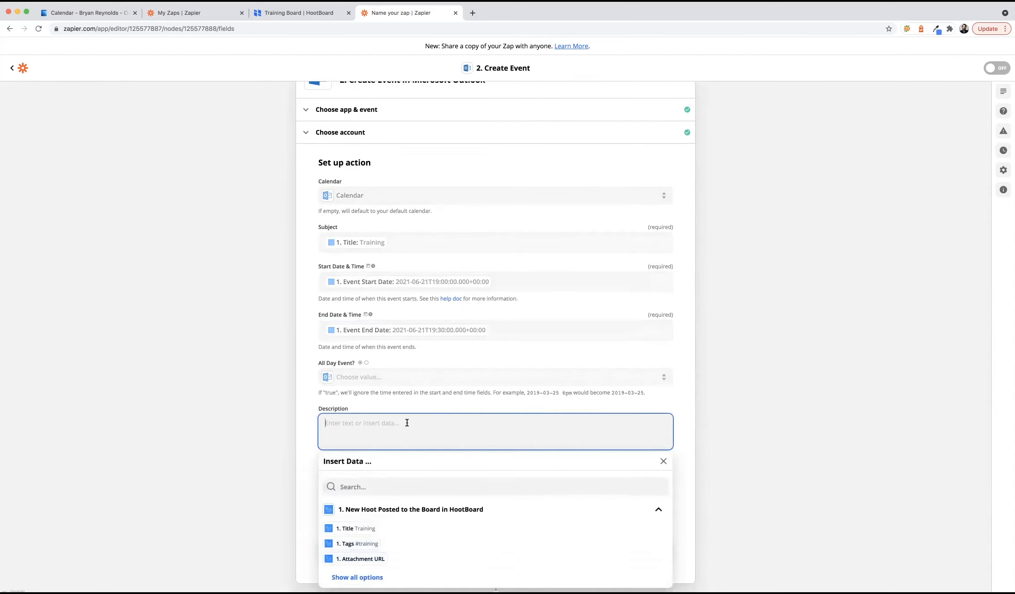
{"action": "scroll", "coordinate": [418, 496], "scroll_direction": "down", "scroll_amount": 1}
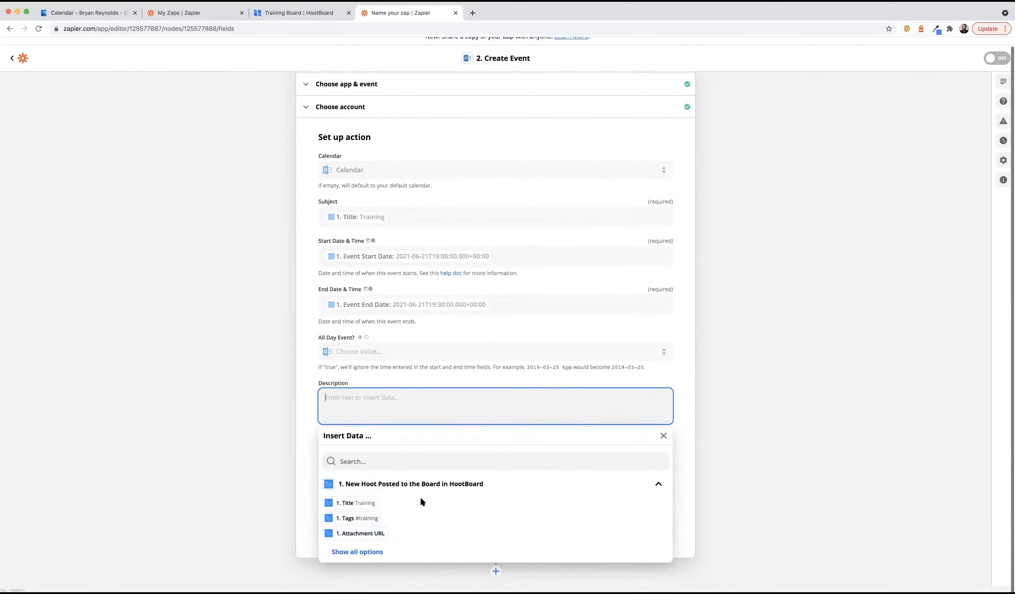
{"action": "left_click", "coordinate": [370, 554]}
{"action": "scroll", "coordinate": [428, 490], "scroll_direction": "down", "scroll_amount": 2}
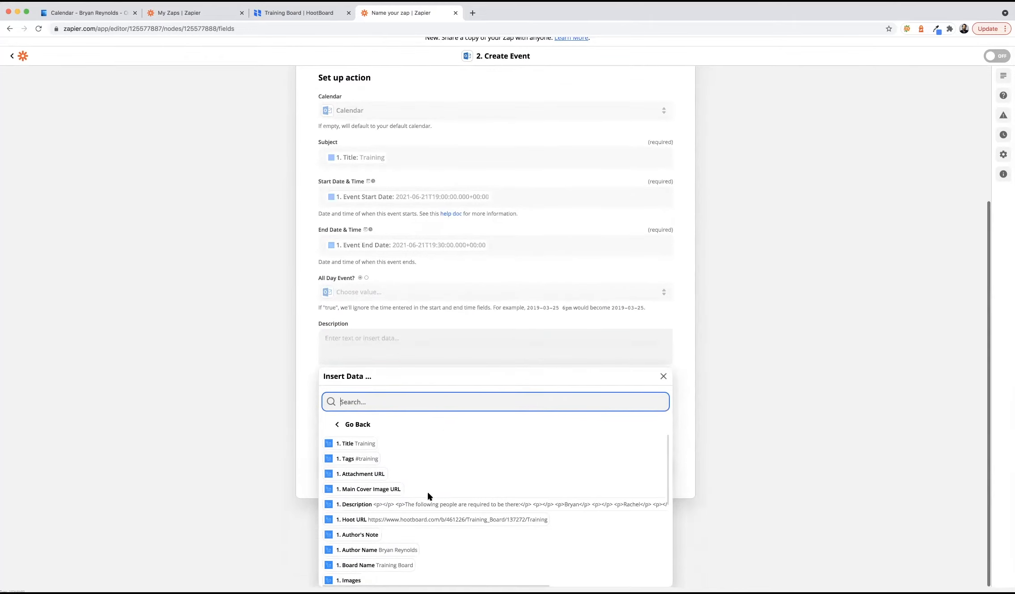
{"action": "left_click", "coordinate": [376, 505]}
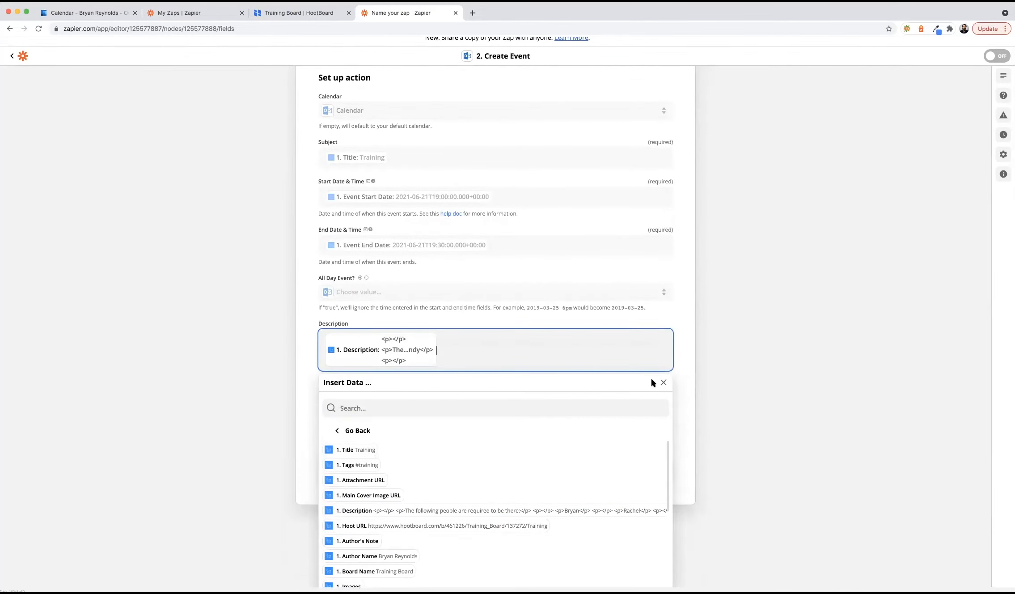
{"action": "left_click", "coordinate": [688, 387]}
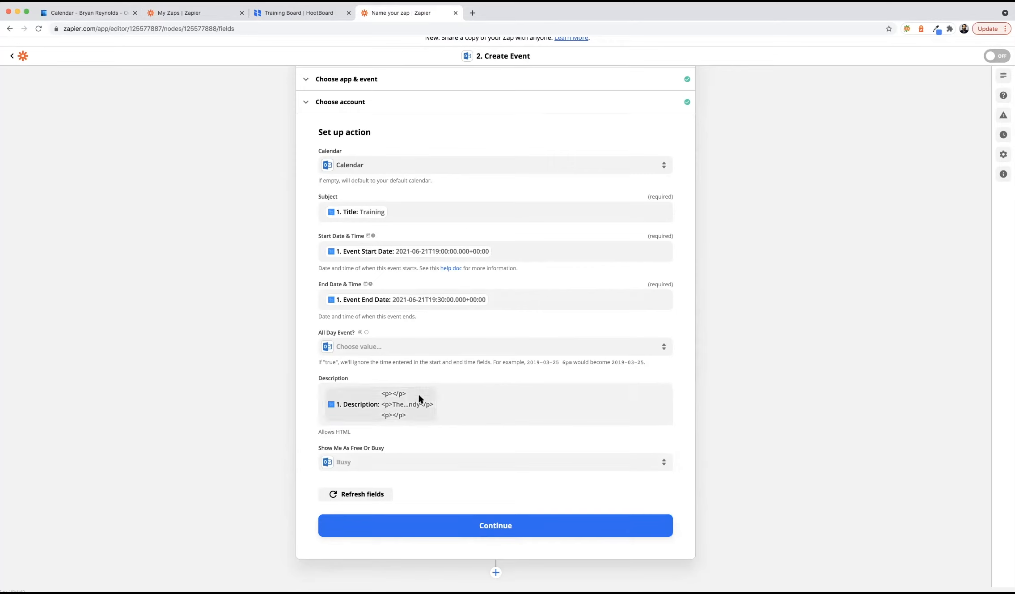
{"action": "left_click", "coordinate": [490, 519]}
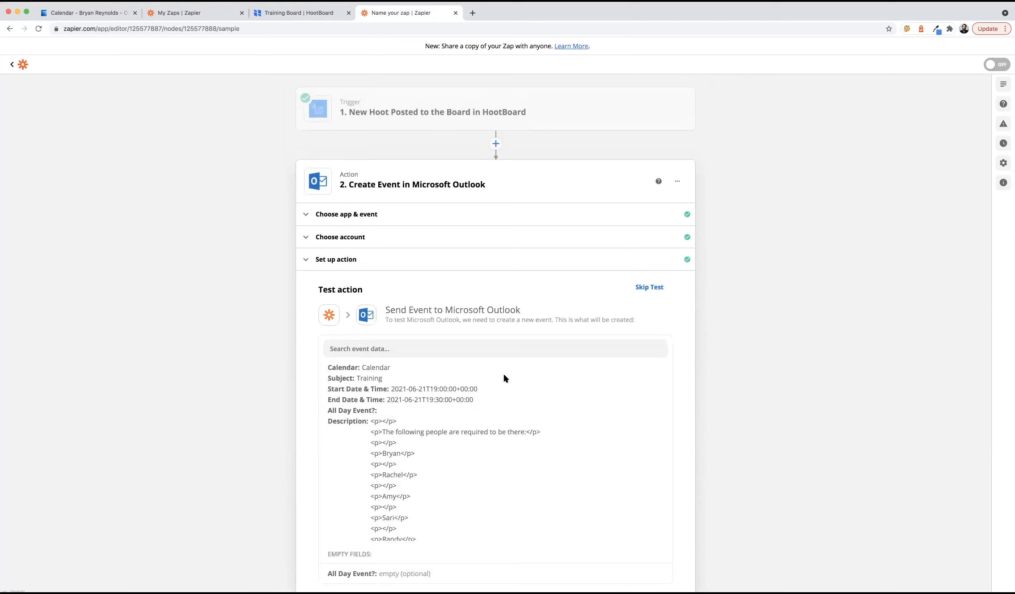
- Run the action test, successfully sending a Training event to Microsoft Outlook
{"action": "scroll", "coordinate": [502, 372], "scroll_direction": "down", "scroll_amount": 5}
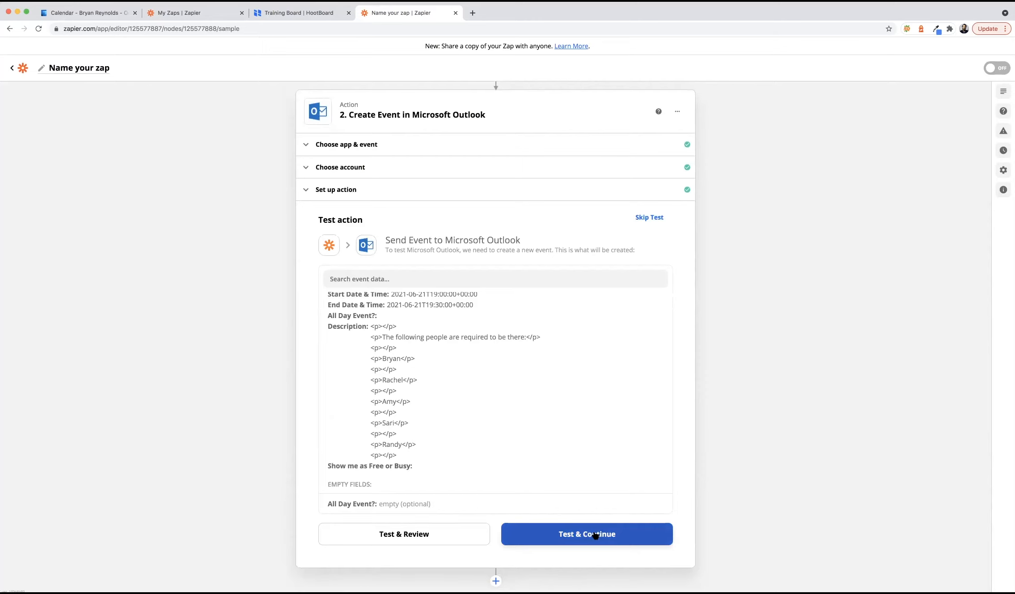
{"action": "left_click", "coordinate": [595, 534]}
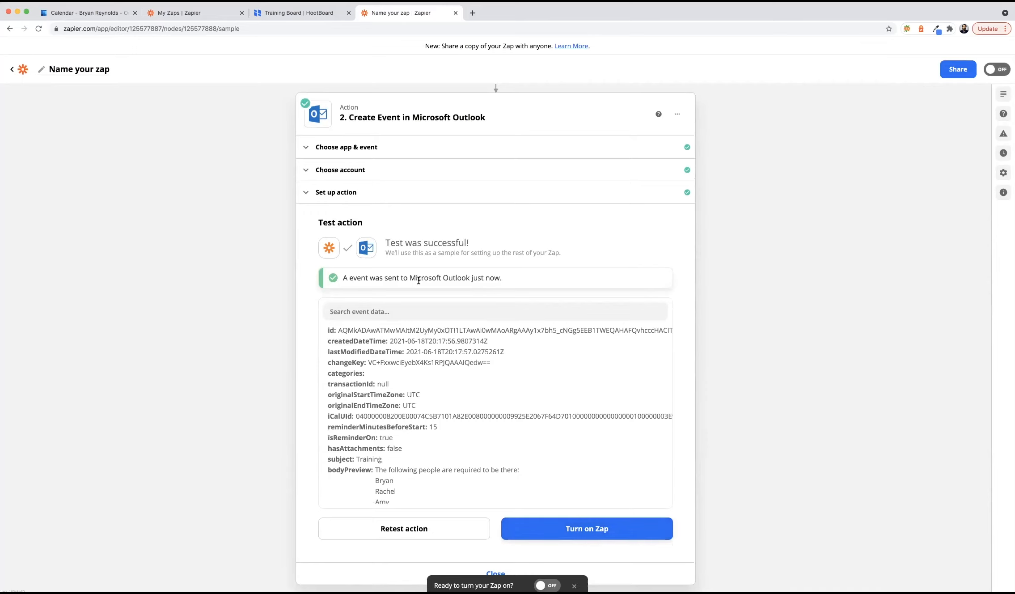
{"action": "left_click", "coordinate": [99, 16]}
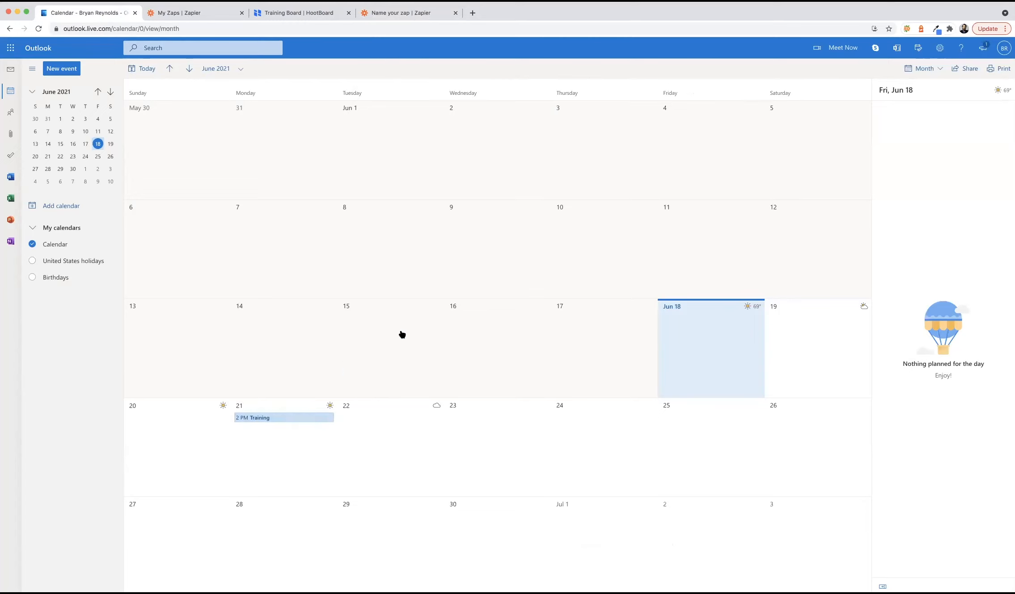
- Inspect the June 21, 2:00–2:30 PM Training event's full details and attendees in Outlook Calendar
{"action": "left_click", "coordinate": [291, 418]}
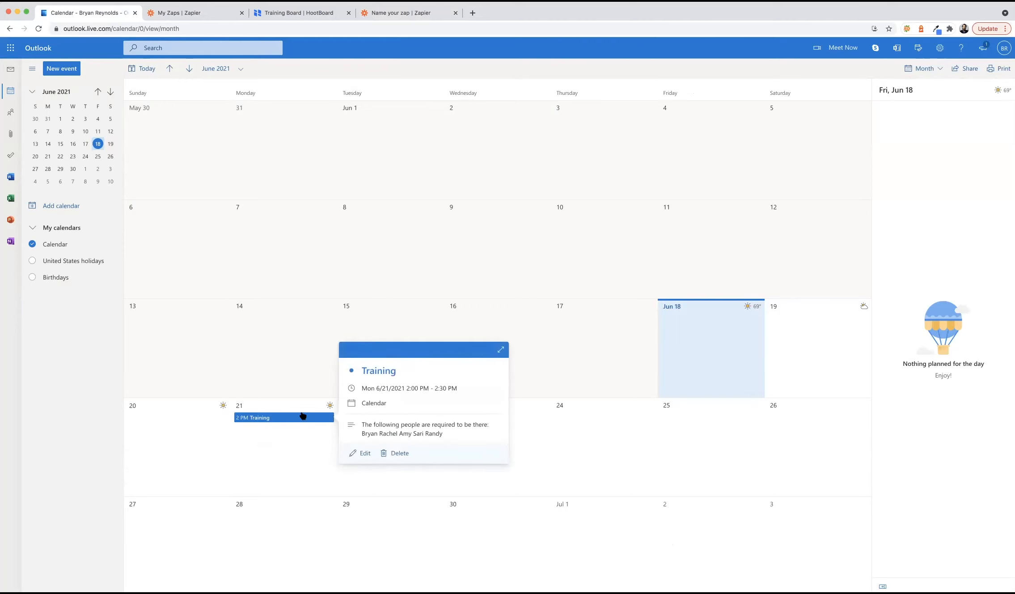
{"action": "left_click", "coordinate": [501, 354]}
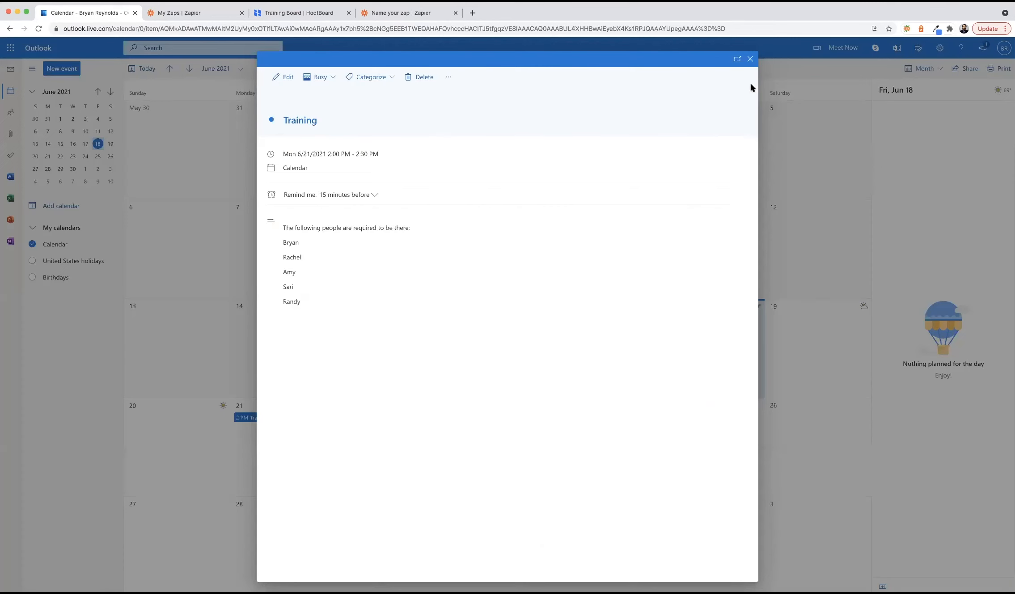
{"action": "left_click", "coordinate": [751, 59]}
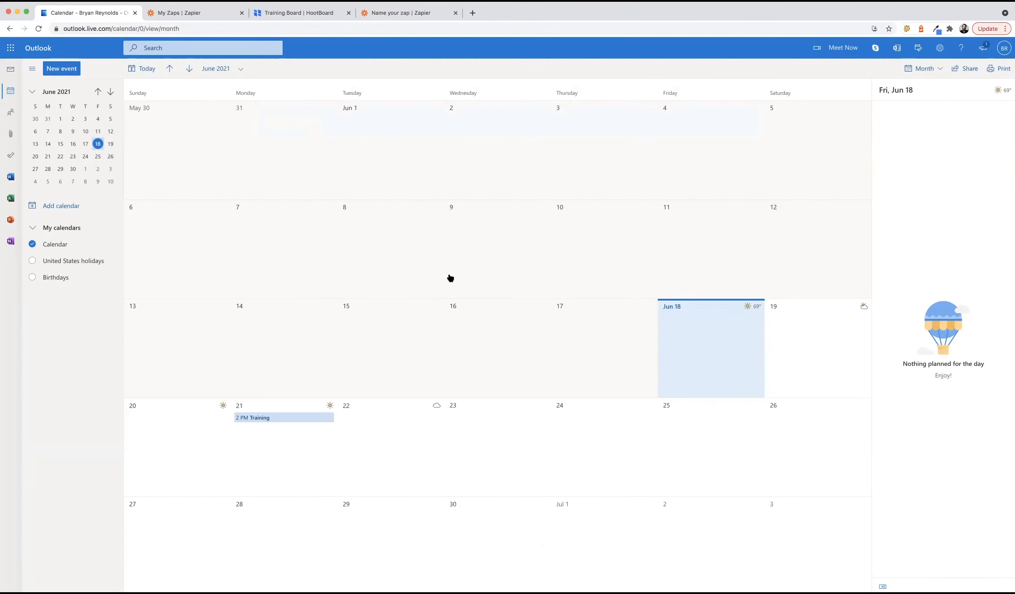
{"action": "left_click", "coordinate": [274, 417]}
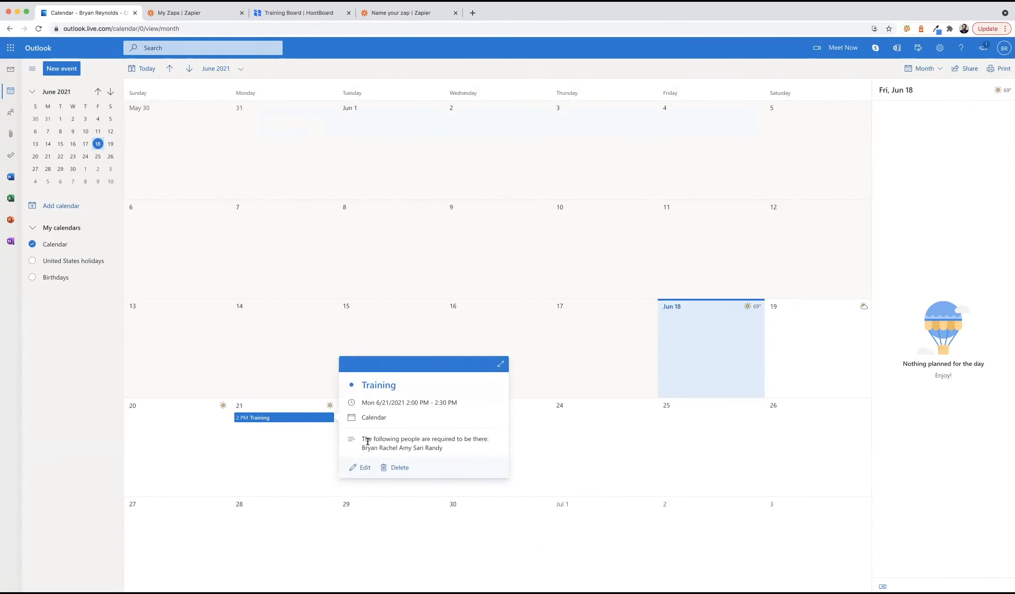
{"action": "left_click", "coordinate": [561, 344]}
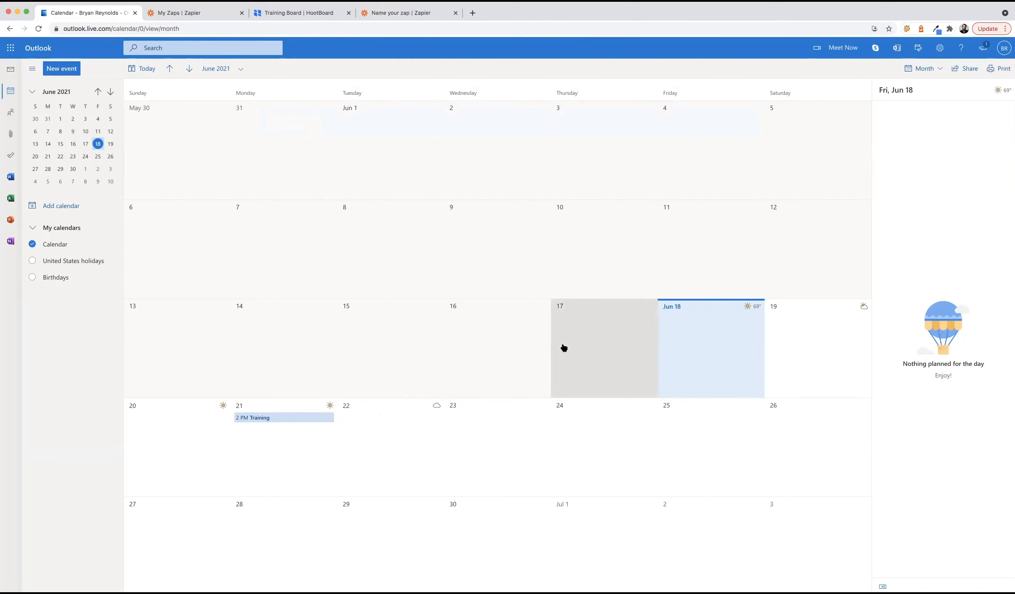
{"action": "left_click", "coordinate": [375, 13]}
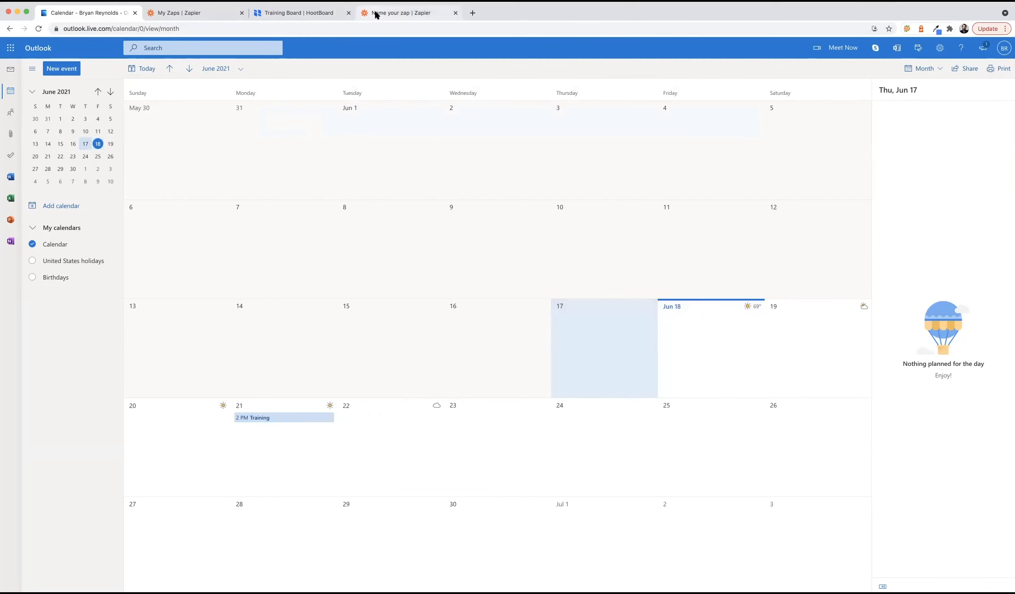
- Switch the HootBoard-to-Outlook zap on and confirm it shows as active in the Zaps list
{"action": "left_click", "coordinate": [590, 527]}
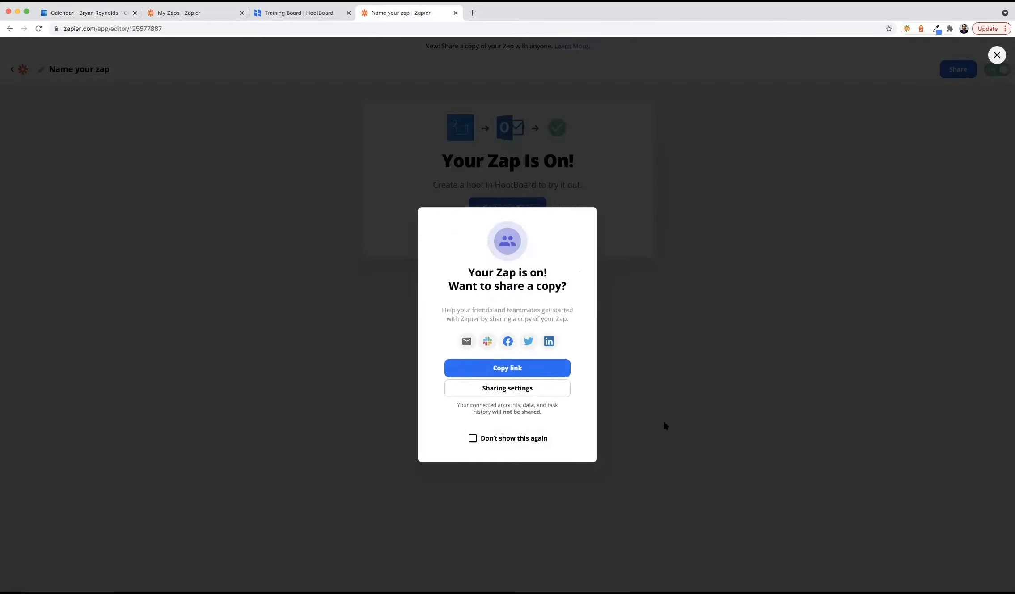
{"action": "left_click", "coordinate": [996, 55]}
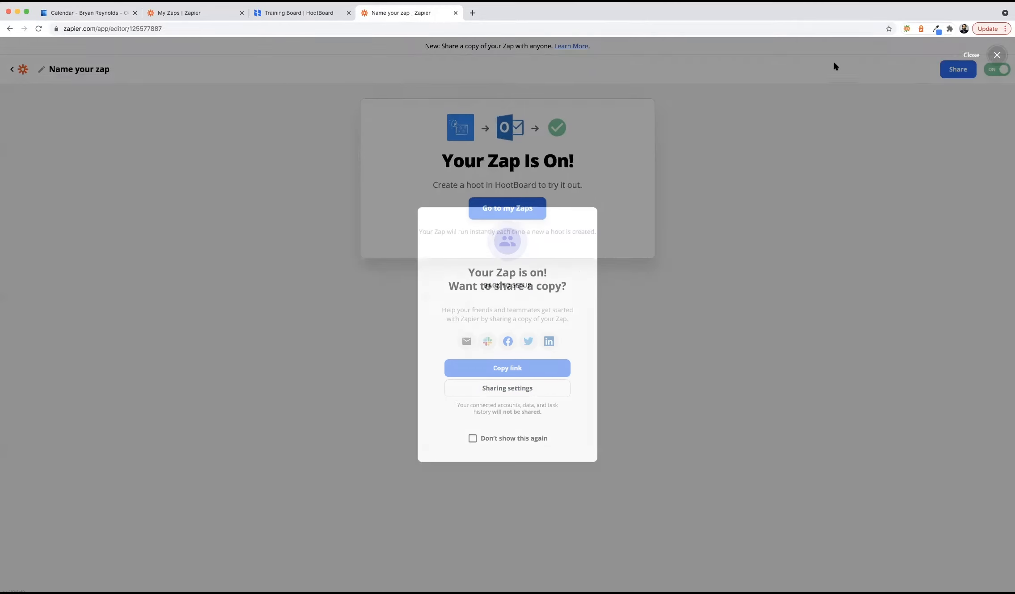
{"action": "left_click", "coordinate": [482, 208]}
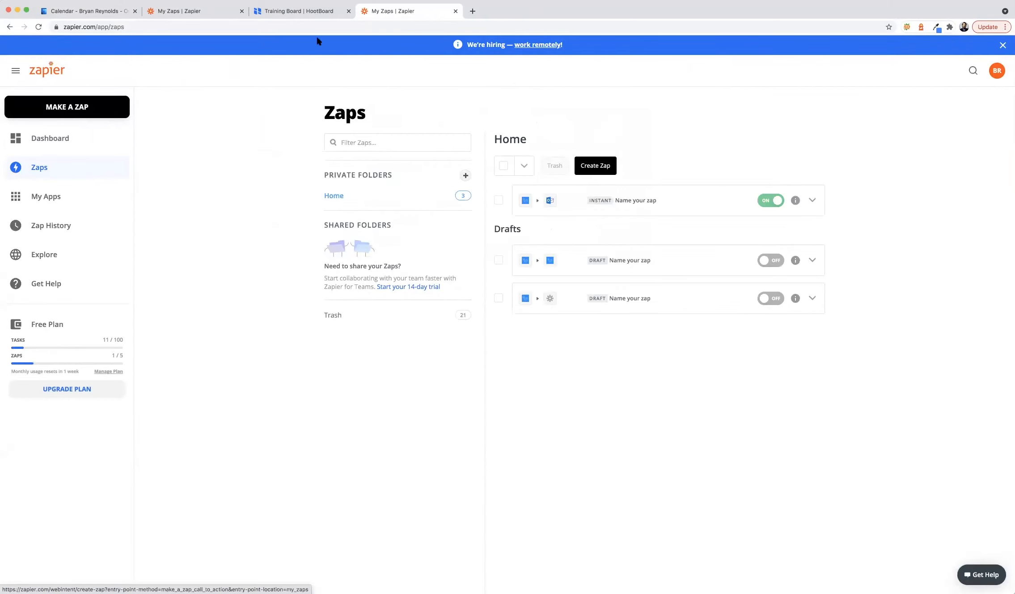
- Start a new event hoot on the Training Board titled 'Training for New Hires'
{"action": "left_click", "coordinate": [288, 13]}
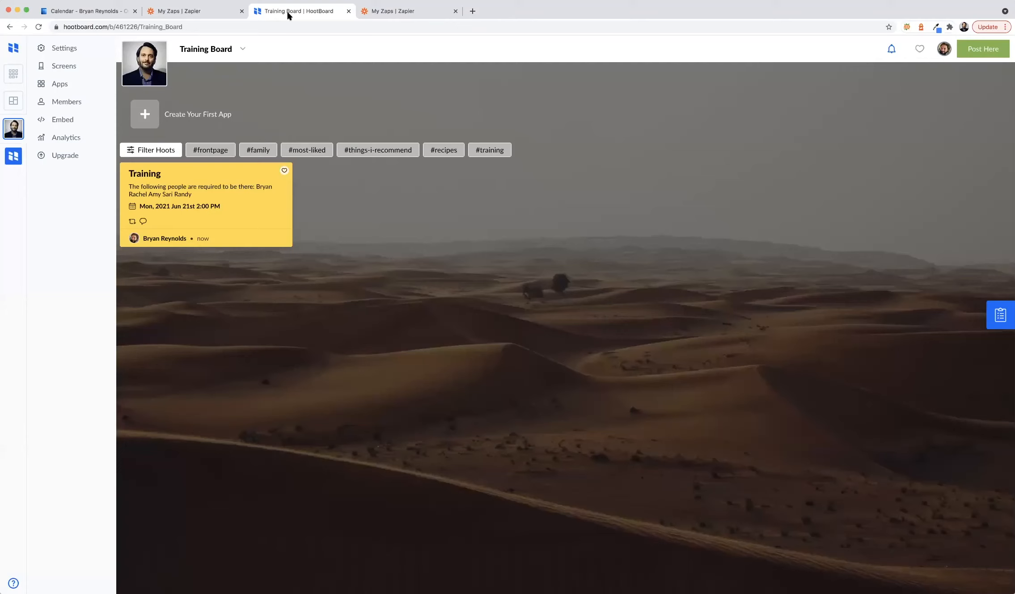
{"action": "left_click", "coordinate": [83, 12]}
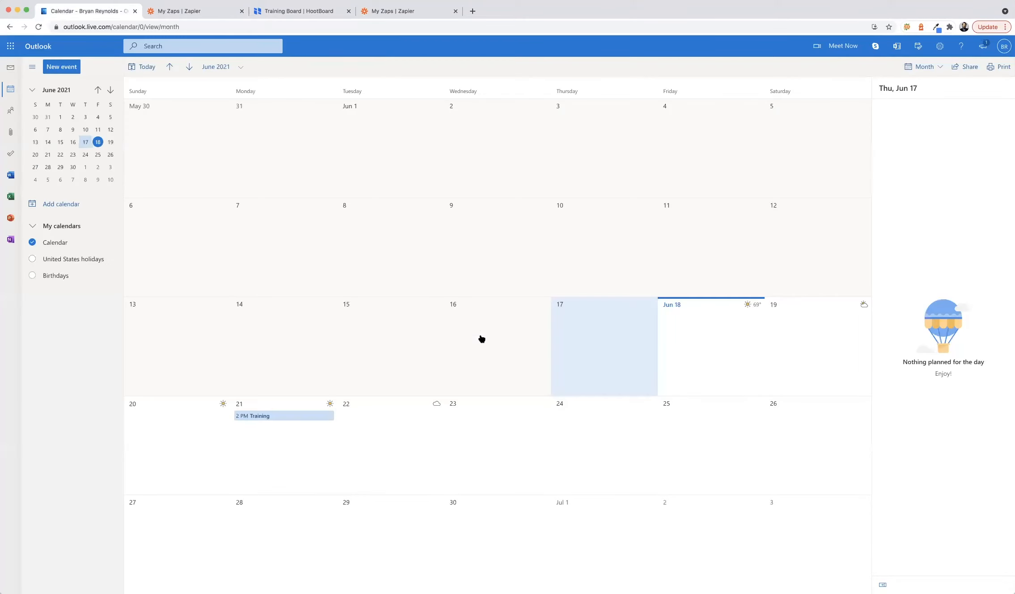
{"action": "left_click", "coordinate": [297, 13]}
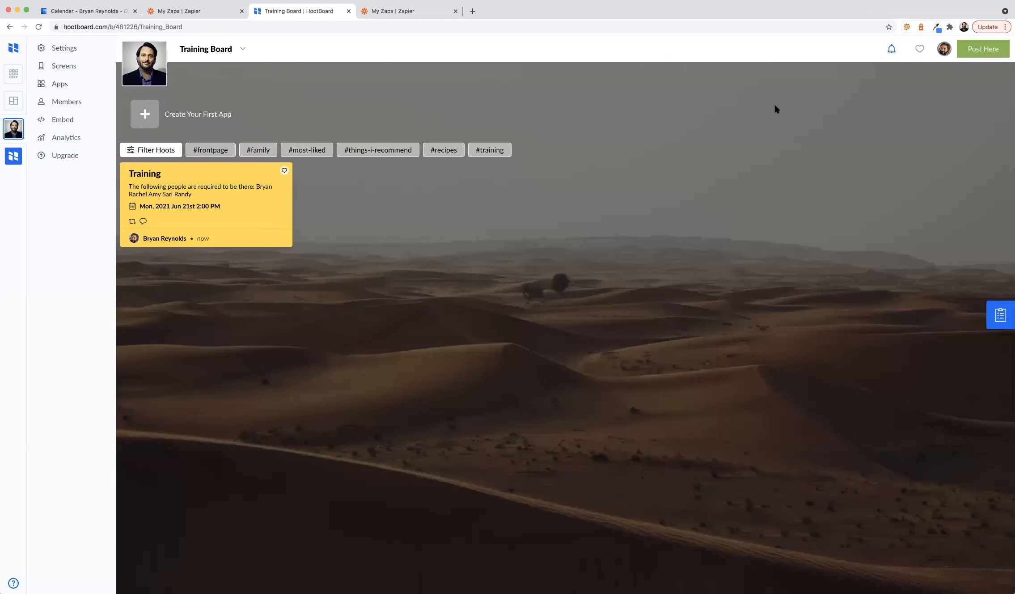
{"action": "left_click", "coordinate": [987, 52]}
{"action": "left_click", "coordinate": [442, 148]}
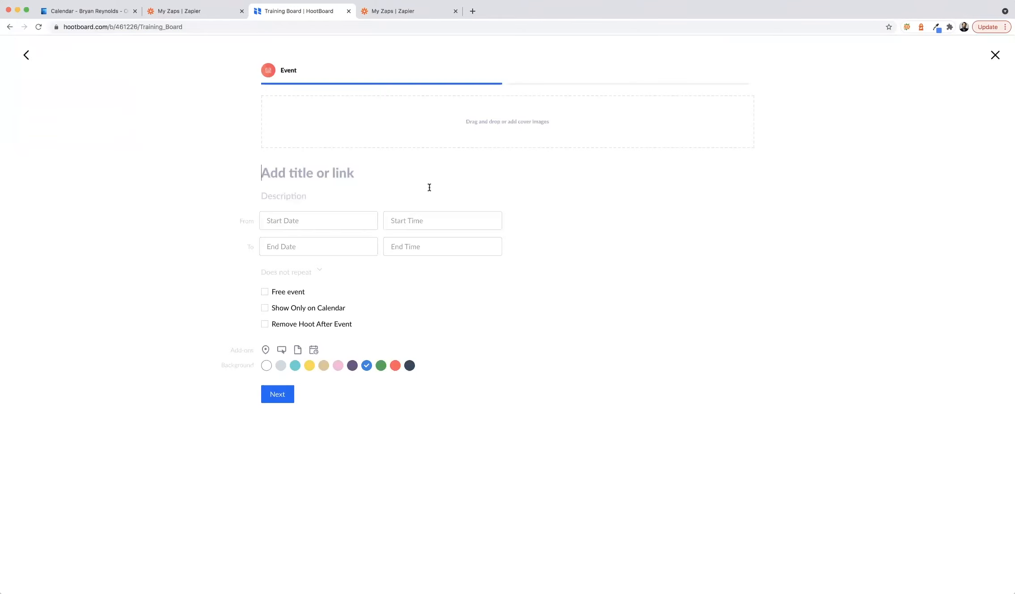
{"action": "type", "text": "Tr"}
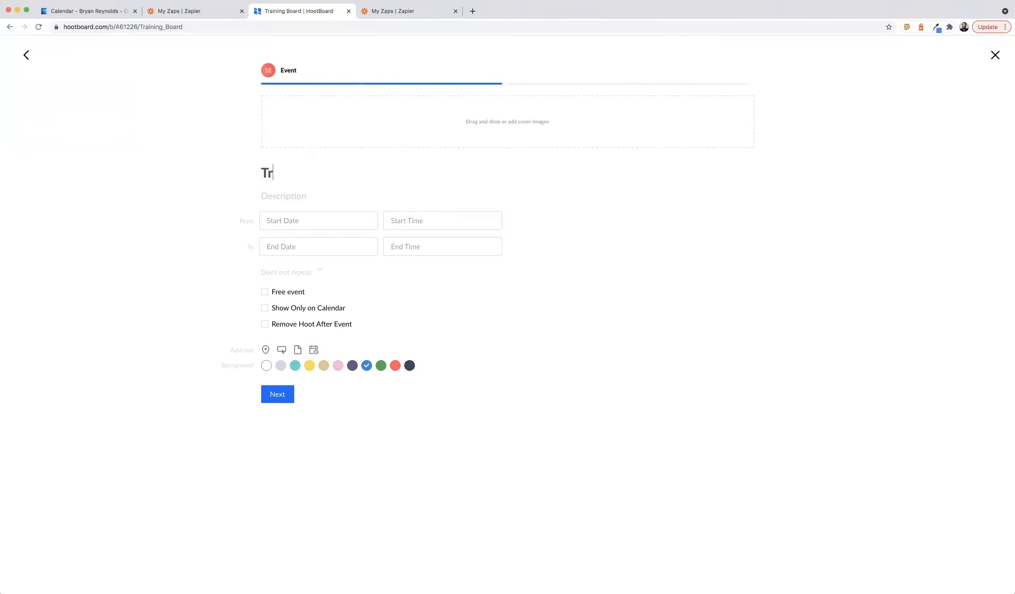
{"action": "type", "text": "aining for New HIres"}
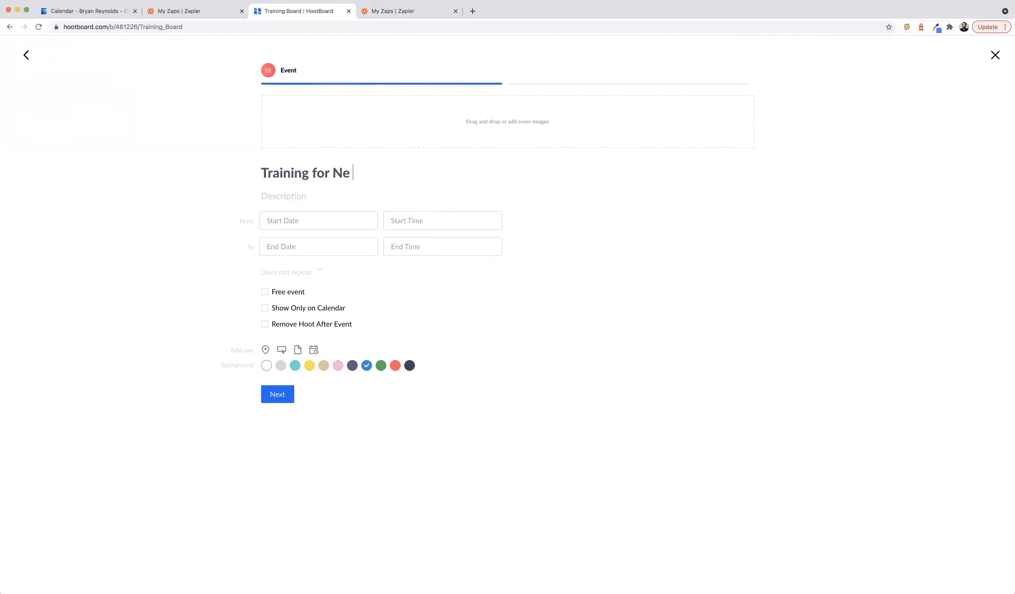
{"action": "key", "text": "BackSpace"}
{"action": "key", "text": "BackSpace"}
{"action": "key", "text": "BackSpace"}
{"action": "key", "text": "BackSpace"}
{"action": "type", "text": "ires"}
- Write a description asking attendees to bring onboarding folders and a pen and paper, noting lunch will be provided
{"action": "left_click", "coordinate": [293, 196]}
{"action": "type", "text": "Please brin"}
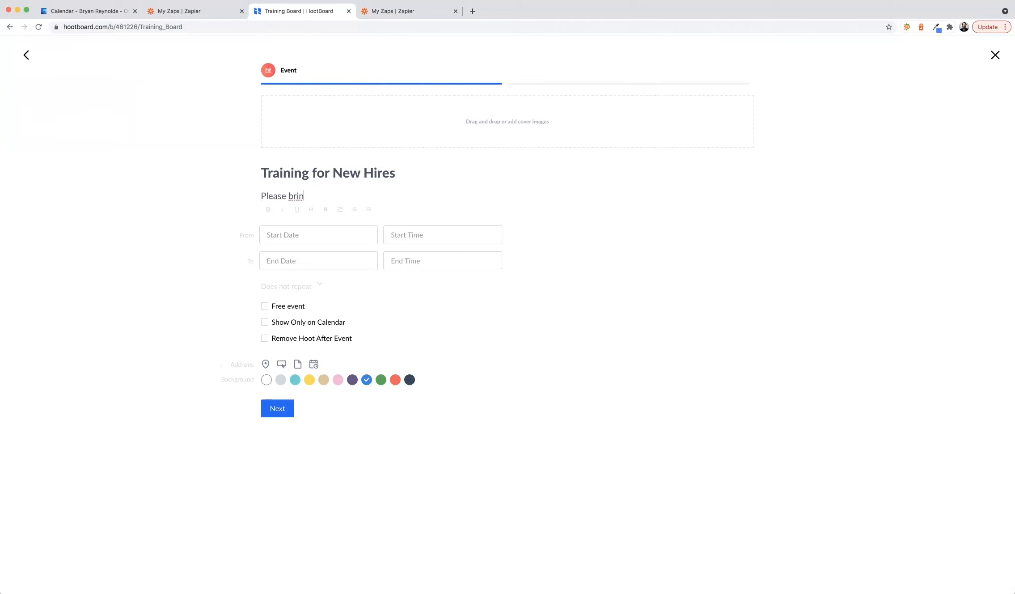
{"action": "type", "text": "g your onboarding folders, and the"}
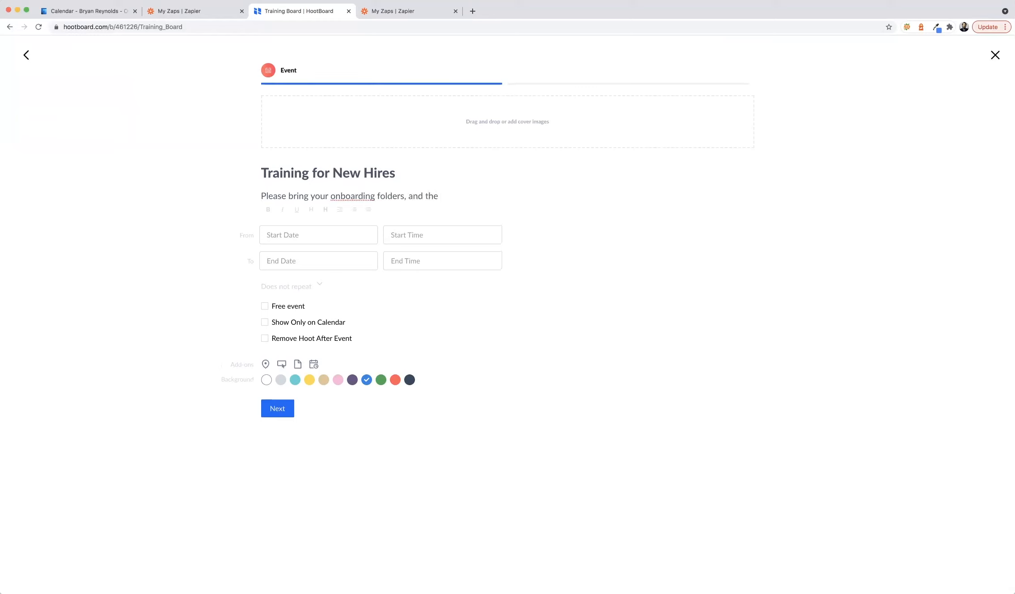
{"action": "type", "text": " pens and paper"}
{"action": "key", "text": "BackSpace"}
{"action": "key", "text": "BackSpace"}
{"action": "key", "text": "BackSpace"}
{"action": "key", "text": "BackSpace"}
{"action": "key", "text": "BackSpace"}
{"action": "key", "text": "BackSpace"}
{"action": "key", "text": "BackSpace"}
{"action": "key", "text": "BackSpace"}
{"action": "key", "text": "BackSpace"}
{"action": "key", "text": "BackSpace"}
{"action": "key", "text": "BackSpace"}
{"action": "key", "text": "BackSpace"}
{"action": "key", "text": "BackSpace"}
{"action": "key", "text": "BackSpace"}
{"action": "type", "text": "a pen and paper to ta"}
{"action": "key", "text": "BackSpace"}
{"action": "key", "text": "BackSpace"}
{"action": "key", "text": "BackSpace"}
{"action": "type", "text": "notes on."}
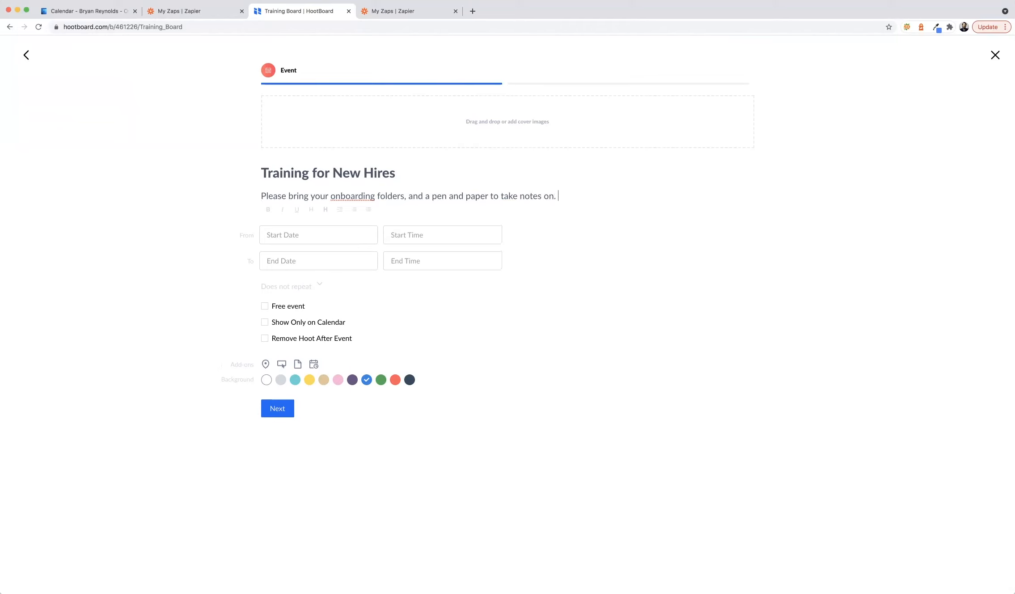
{"action": "key", "text": "Return"}
{"action": "key", "text": "Return"}
{"action": "type", "text": "Lynch"}
{"action": "key", "text": "BackSpace"}
{"action": "key", "text": "BackSpace"}
{"action": "key", "text": "BackSpace"}
{"action": "key", "text": "BackSpace"}
{"action": "type", "text": "unc"}
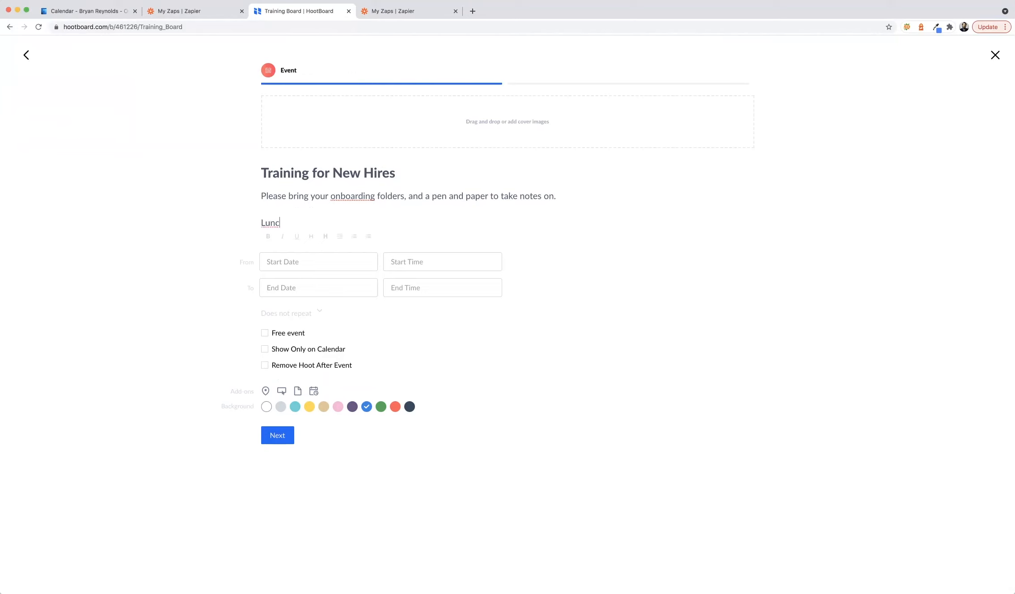
{"action": "type", "text": "h will be provided."}
- Set the event date to Jun 23, 2021 with an 11:00 am start time
{"action": "left_click", "coordinate": [299, 263]}
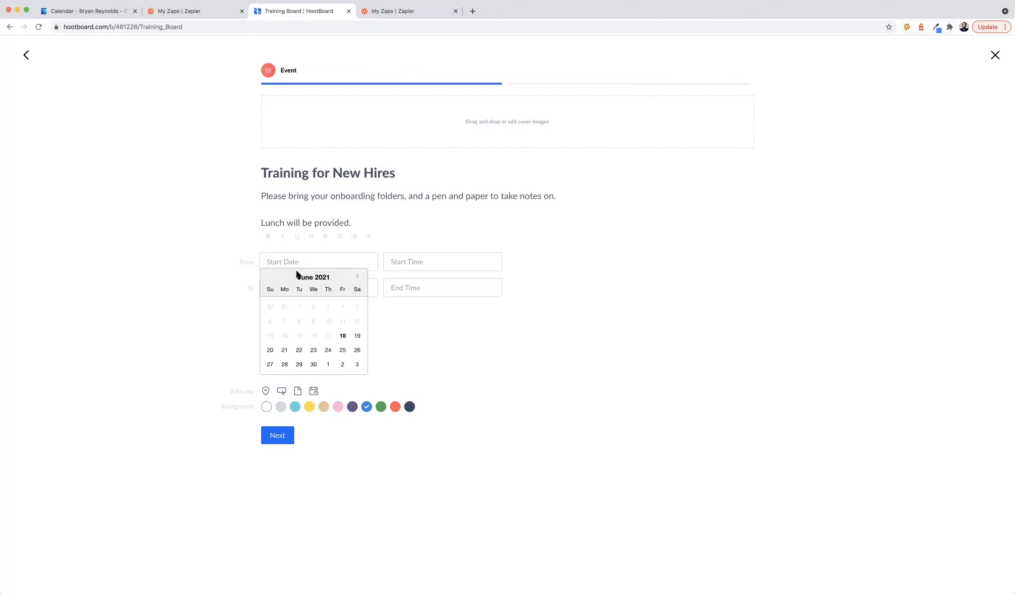
{"action": "left_click", "coordinate": [313, 350]}
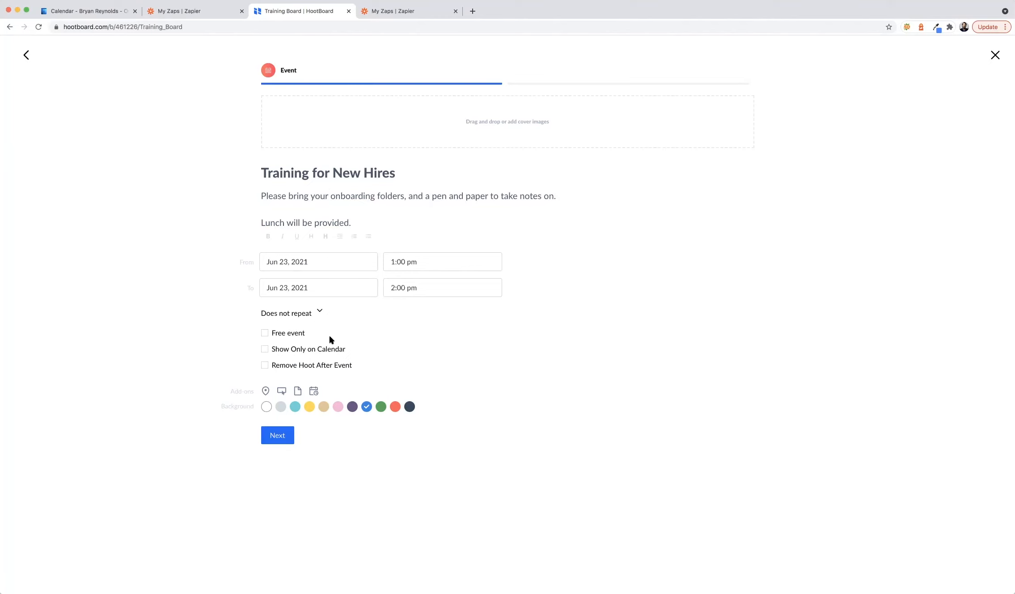
{"action": "left_click", "coordinate": [398, 263]}
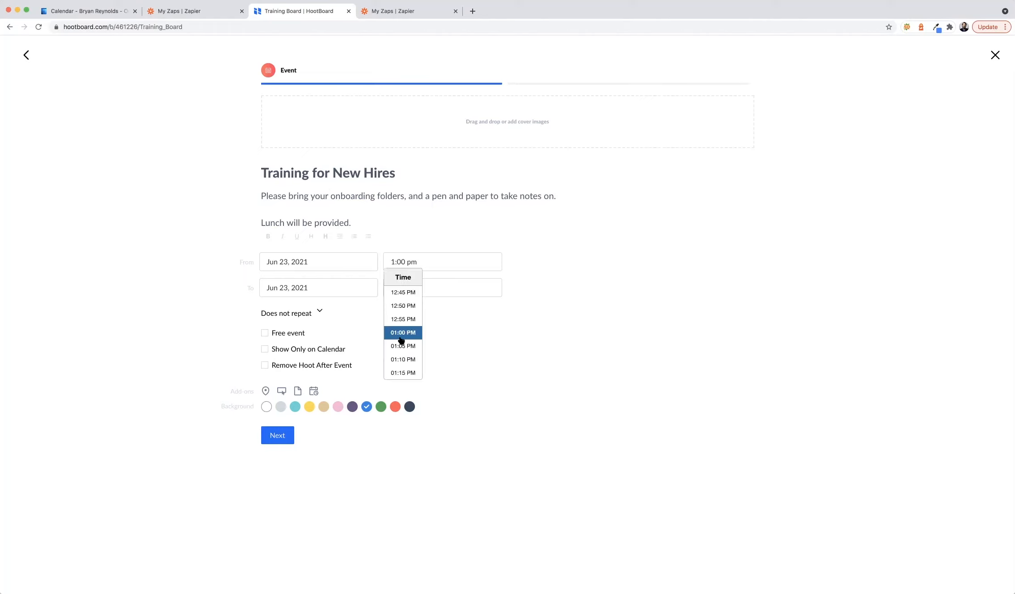
{"action": "scroll", "coordinate": [399, 311], "scroll_direction": "up", "scroll_amount": 5}
{"action": "scroll", "coordinate": [399, 312], "scroll_direction": "up", "scroll_amount": 10}
{"action": "left_click", "coordinate": [400, 311]}
{"action": "left_click", "coordinate": [398, 261]}
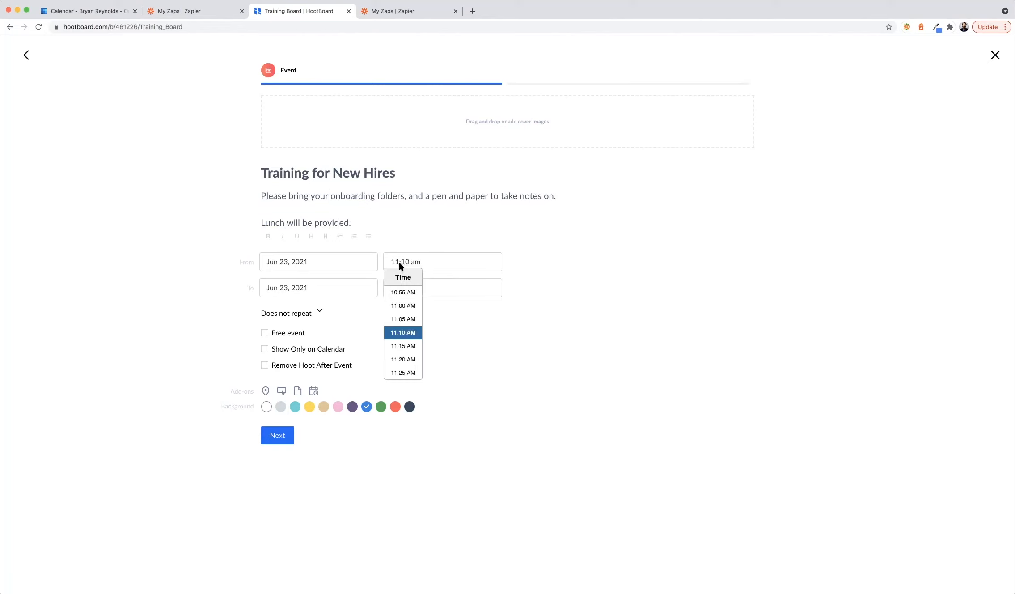
{"action": "left_click", "coordinate": [404, 308]}
- Set the event's end time to 12:00 pm
{"action": "left_click", "coordinate": [399, 286]}
{"action": "scroll", "coordinate": [404, 331], "scroll_direction": "up", "scroll_amount": 10}
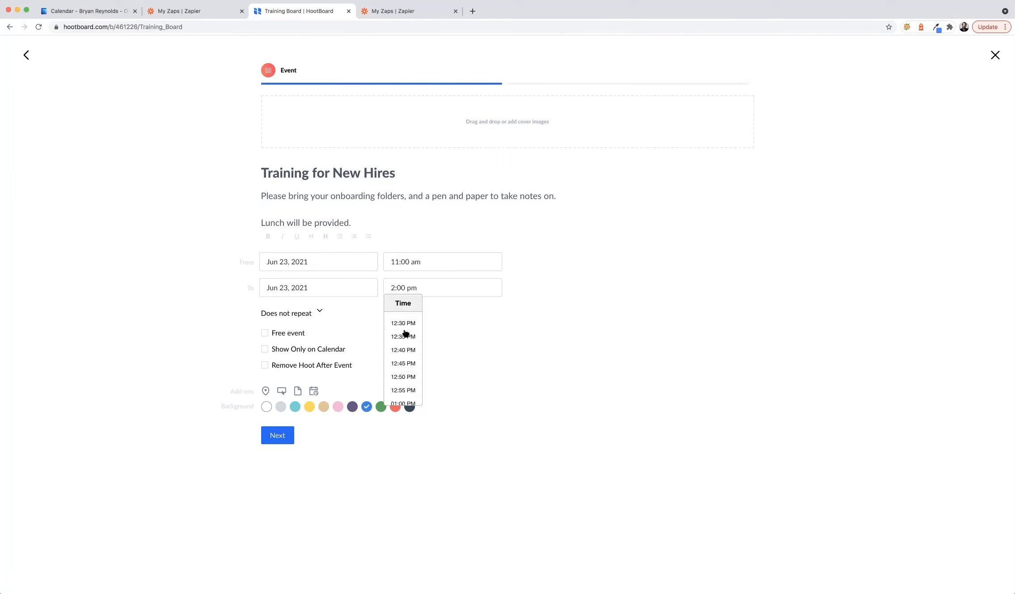
{"action": "scroll", "coordinate": [406, 332], "scroll_direction": "up", "scroll_amount": 2}
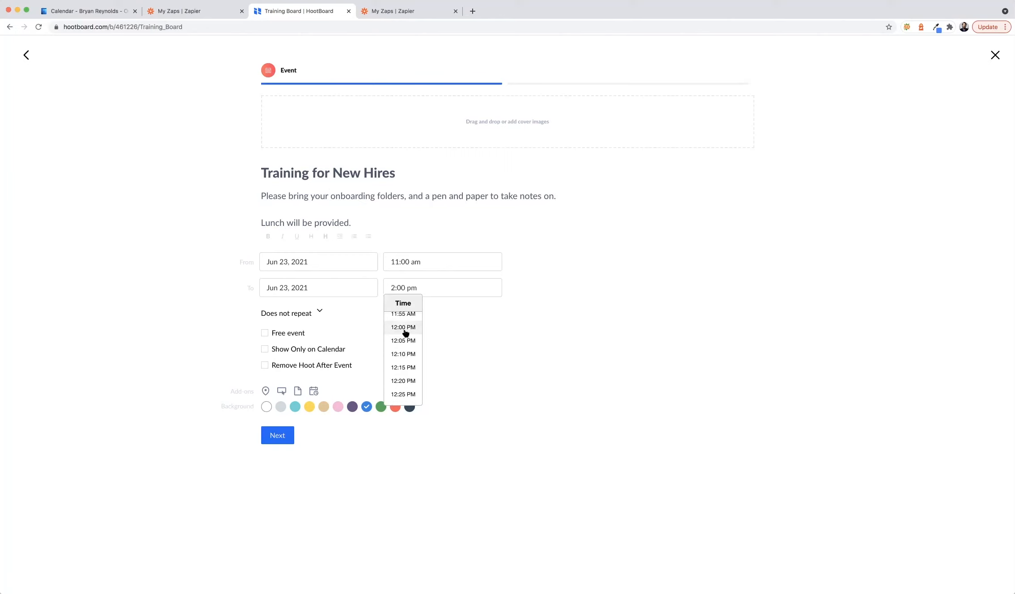
{"action": "left_click", "coordinate": [405, 332]}
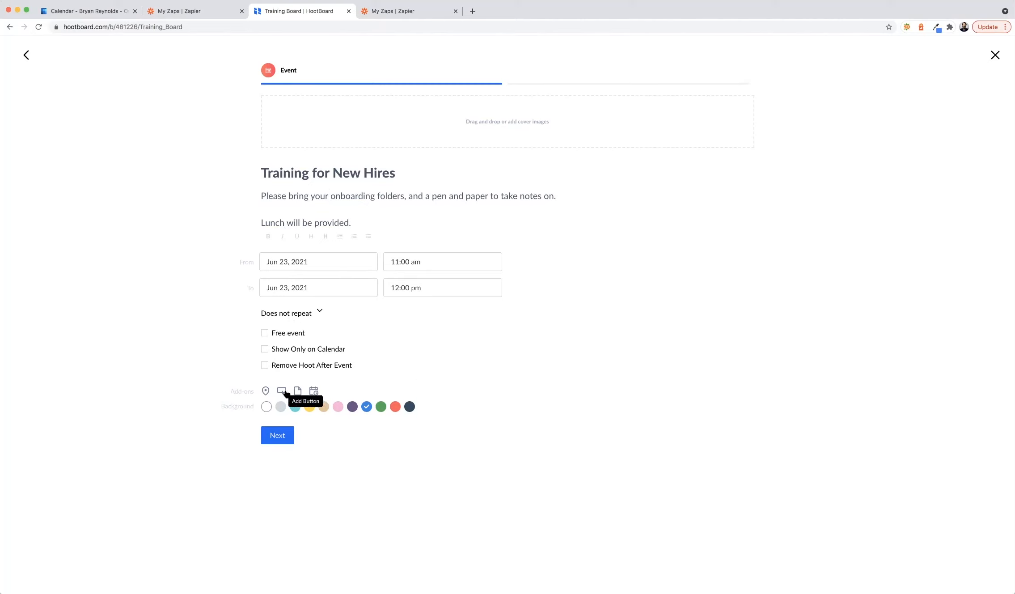
- Set the event location to Building 1 and make its background yellow
{"action": "left_click", "coordinate": [266, 391]}
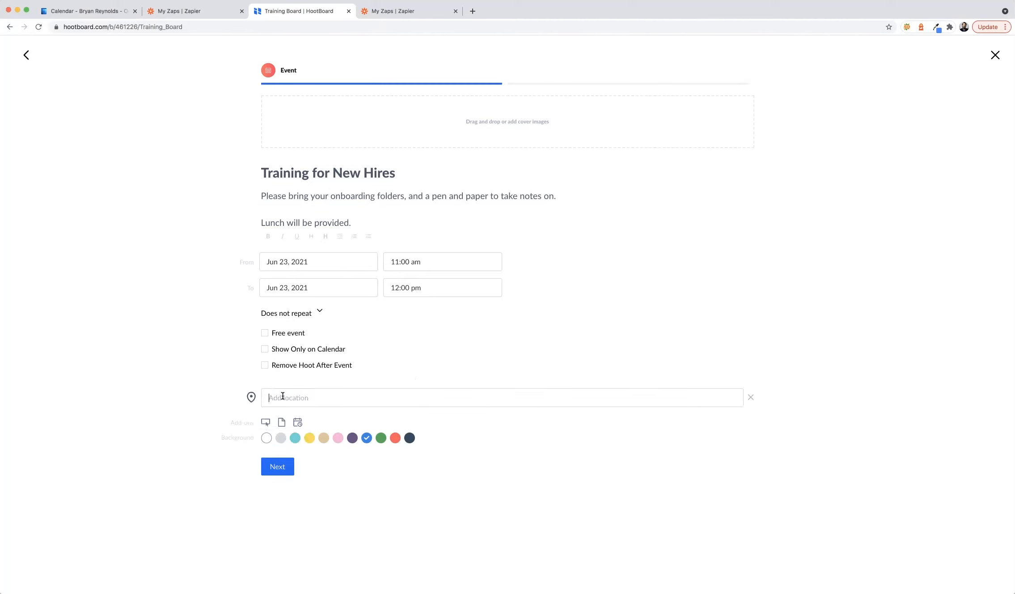
{"action": "type", "text": "Building 1"}
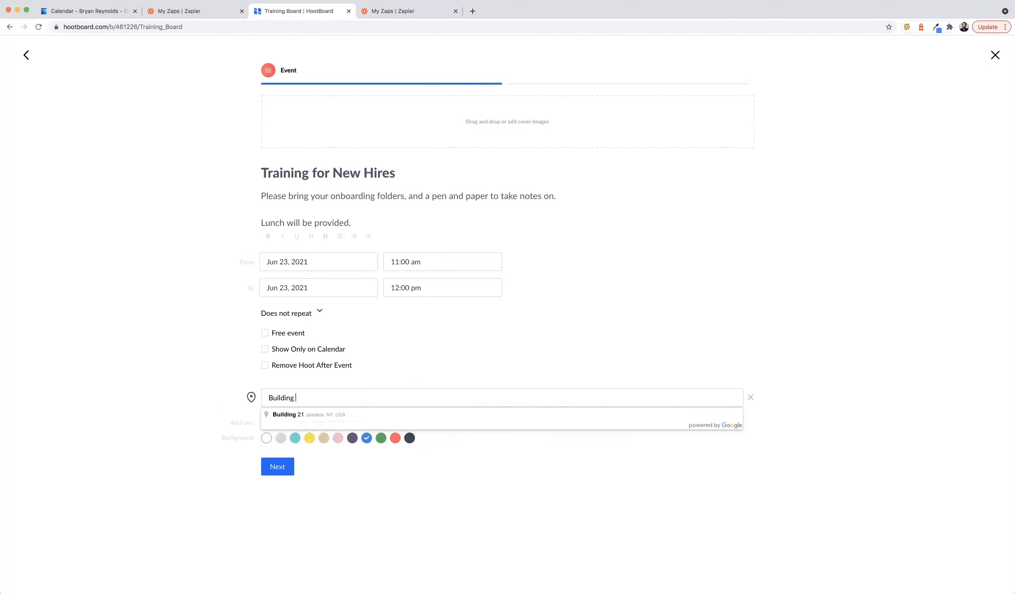
{"action": "left_click", "coordinate": [395, 348]}
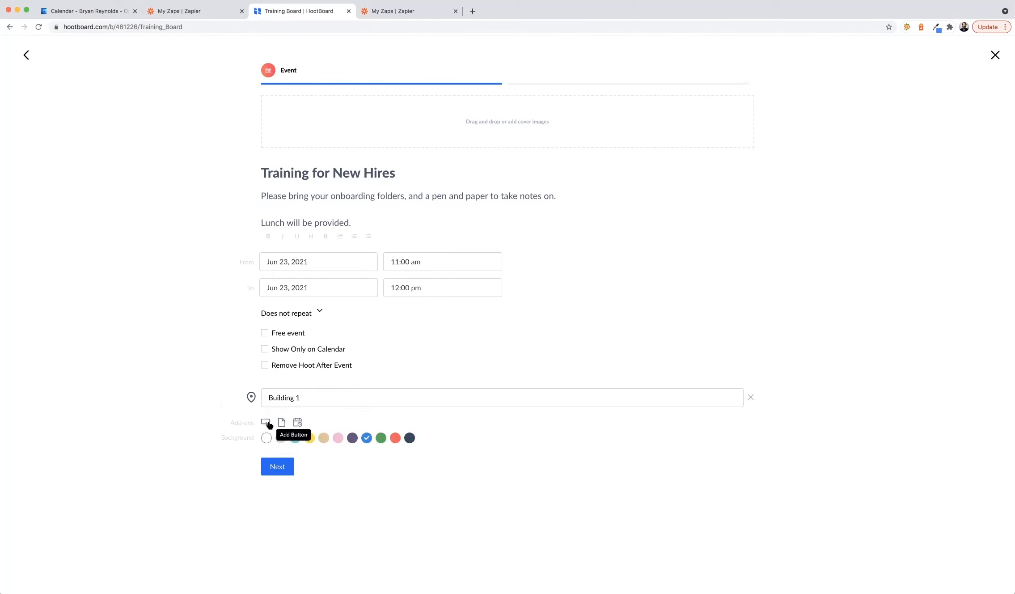
{"action": "left_click", "coordinate": [310, 438]}
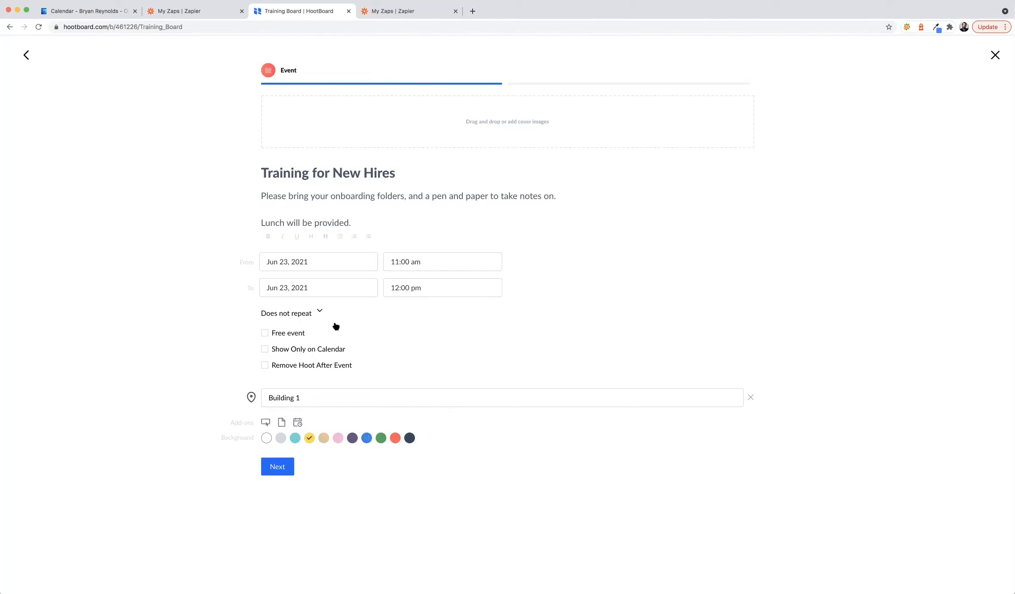
- Upload hootboard background.jpg as the event's cover image
{"action": "left_click", "coordinate": [339, 124]}
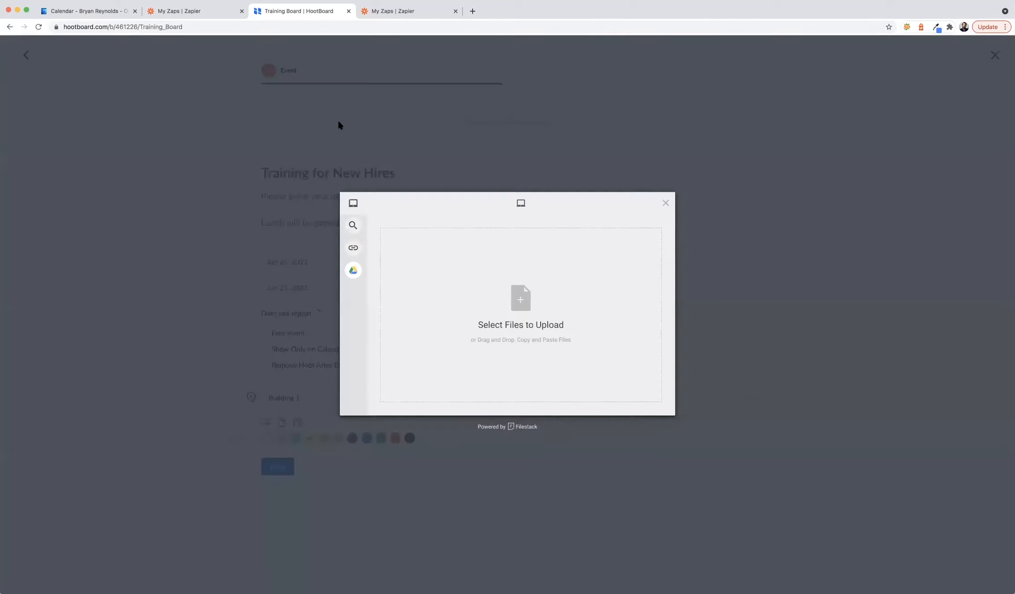
{"action": "left_click", "coordinate": [520, 297]}
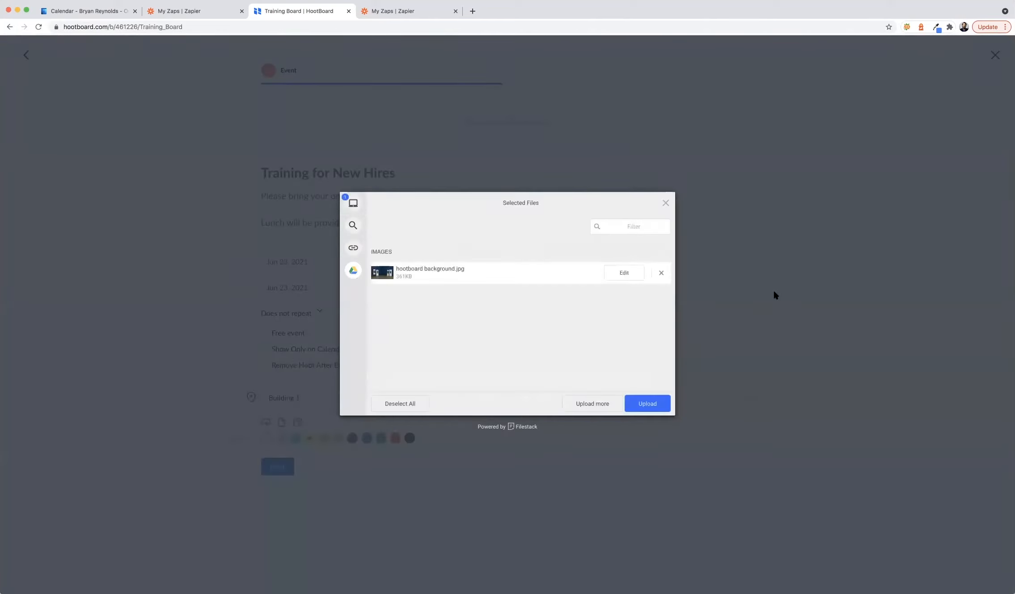
{"action": "left_click", "coordinate": [653, 403]}
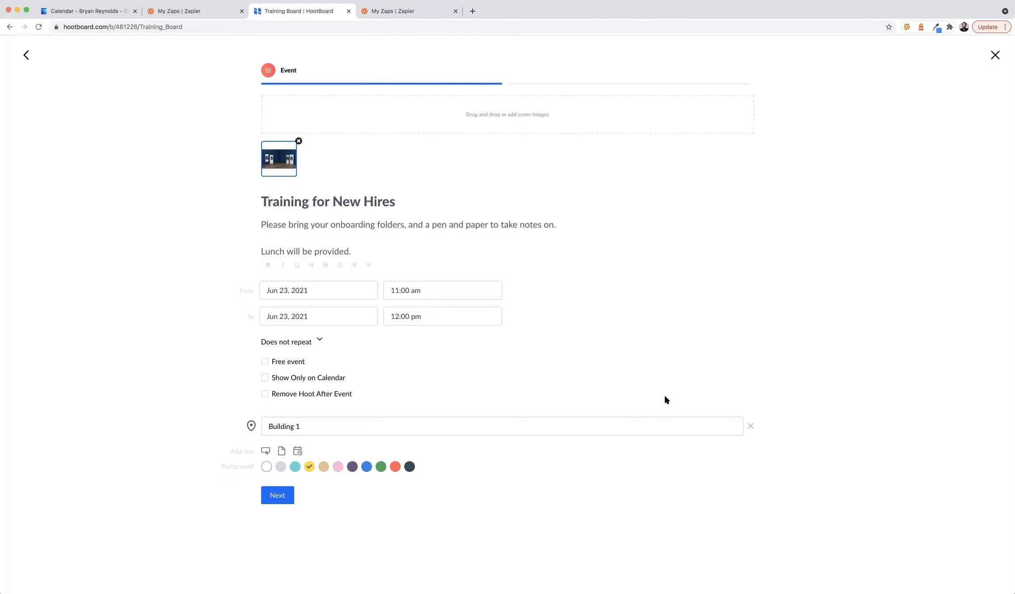
{"action": "left_click", "coordinate": [271, 495]}
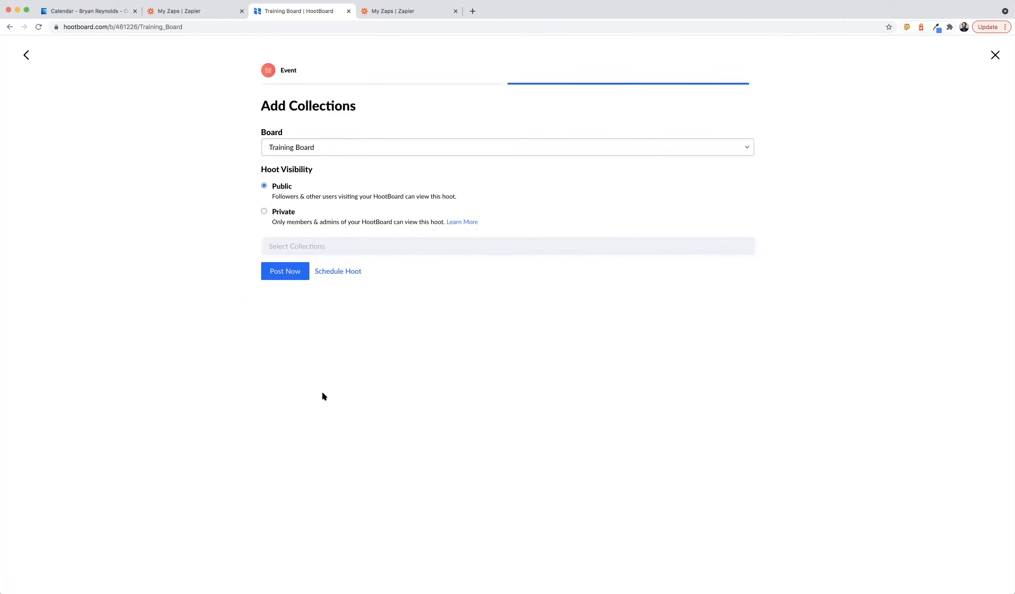
- Add the hoot to the #training collection and post it immediately
{"action": "left_click", "coordinate": [346, 254]}
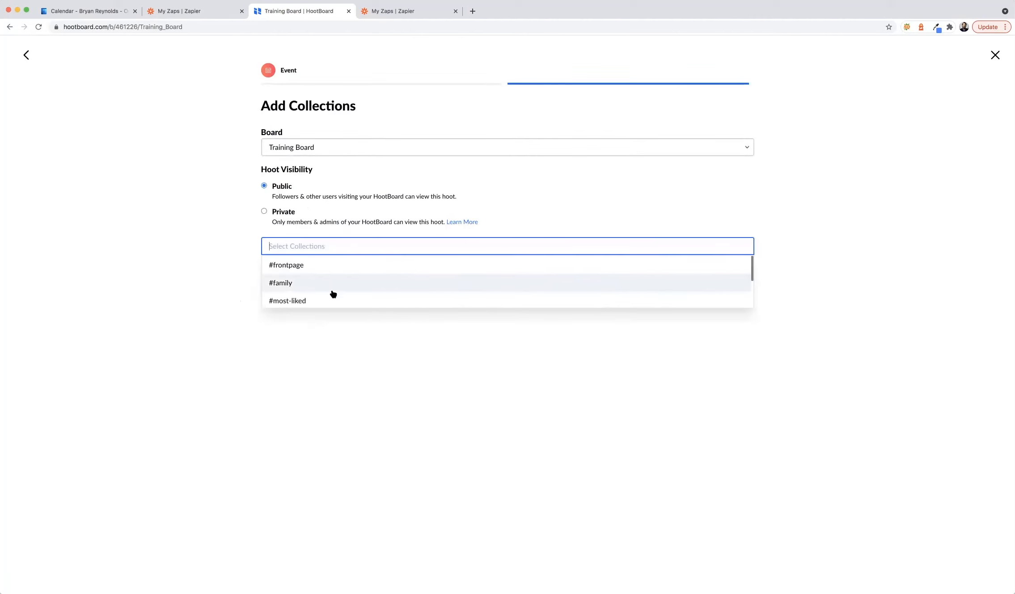
{"action": "scroll", "coordinate": [319, 294], "scroll_direction": "down", "scroll_amount": 3}
{"action": "left_click", "coordinate": [300, 297]}
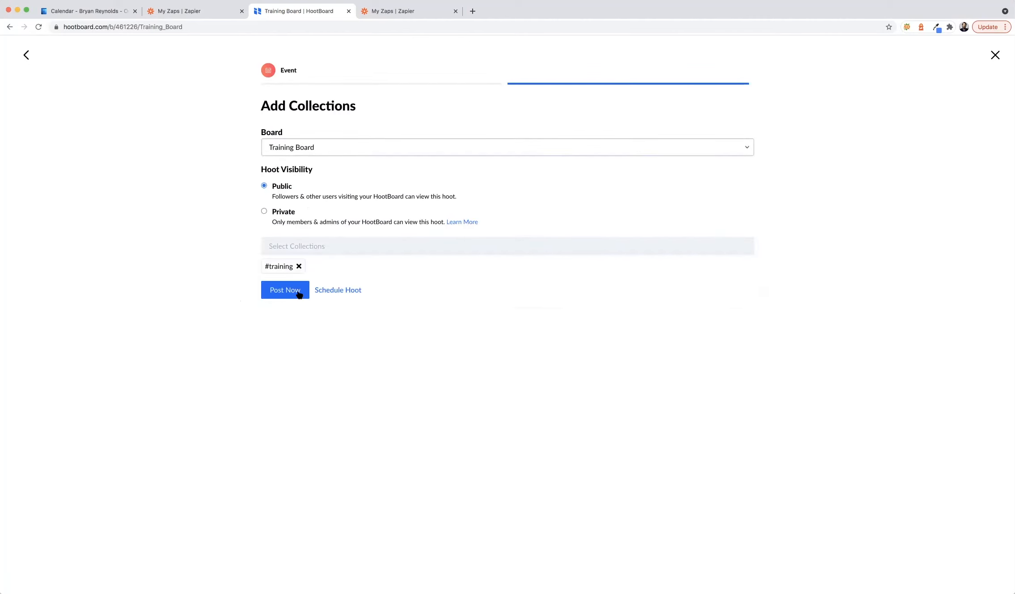
{"action": "left_click", "coordinate": [298, 294]}
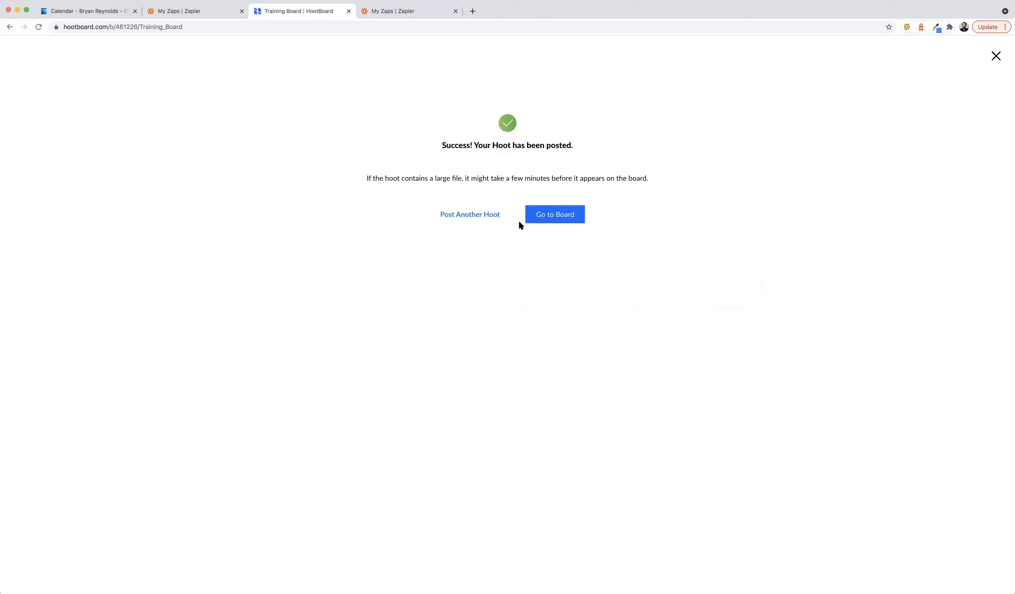
- Check the Training for New Hires hoot on the Training Board
{"action": "left_click", "coordinate": [551, 216]}
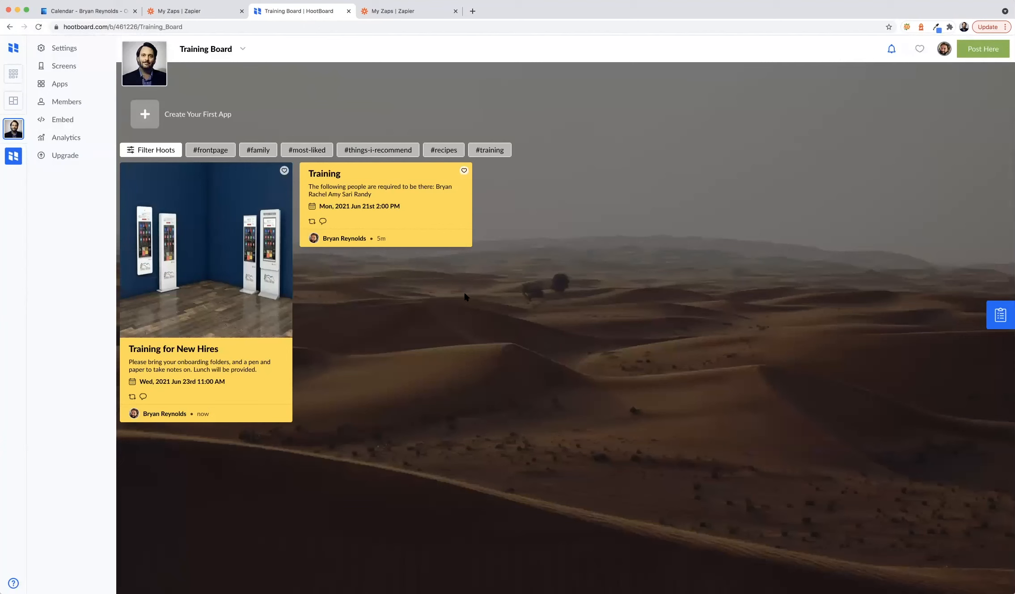
{"action": "left_click", "coordinate": [247, 317]}
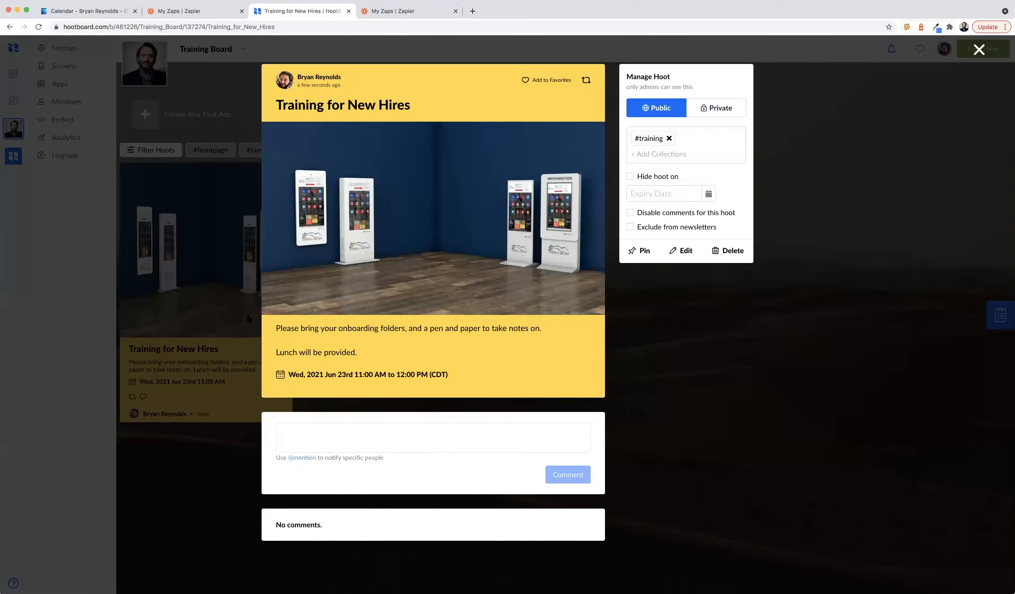
{"action": "left_click", "coordinate": [153, 379]}
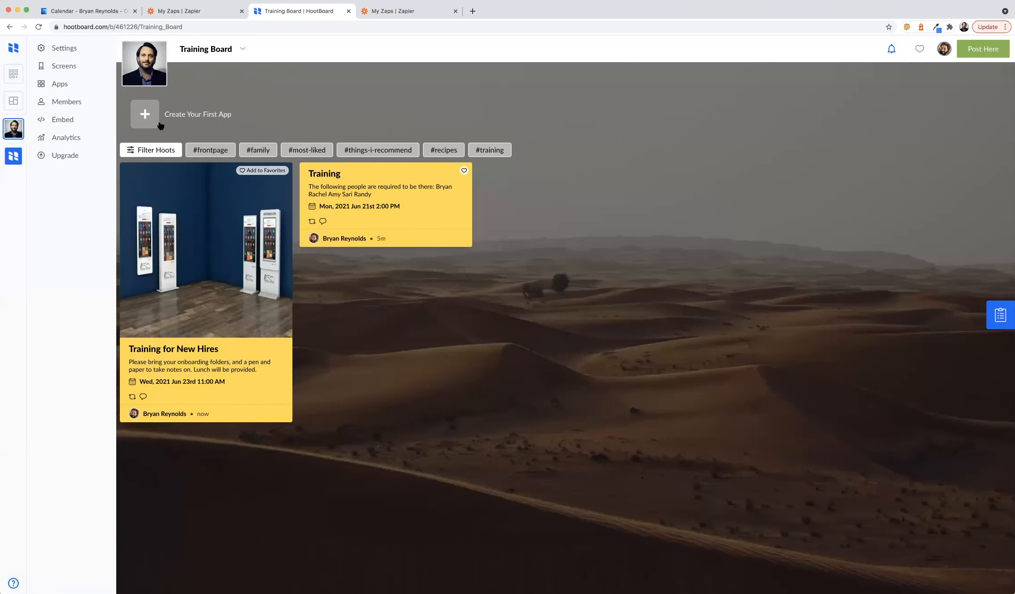
{"action": "left_click", "coordinate": [91, 11]}
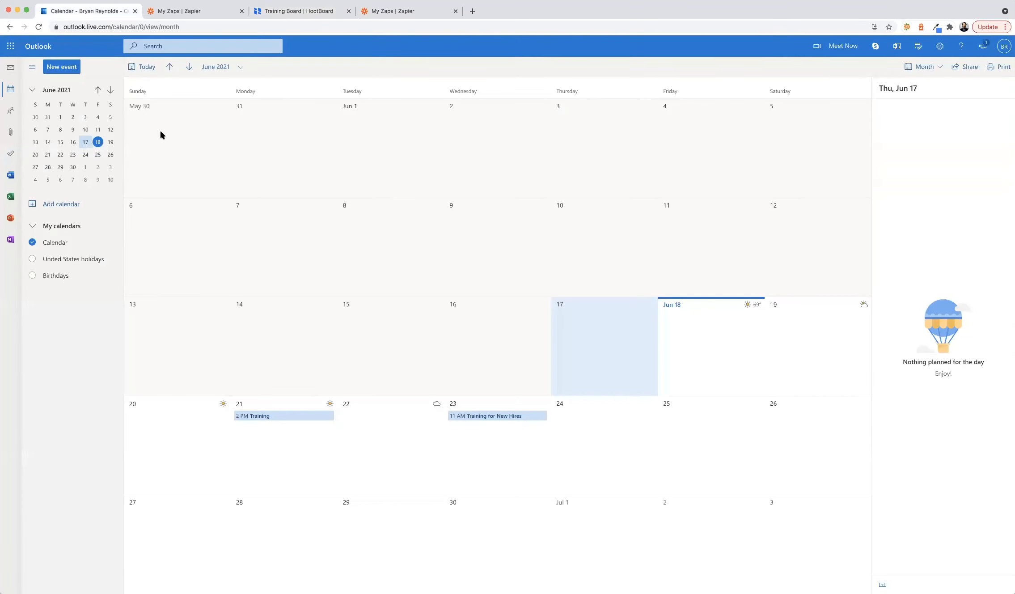
- Verify the Training for New Hires event appears on Jun 23, 11:00 AM–12:00 PM in Outlook Calendar
{"action": "left_click", "coordinate": [495, 417]}
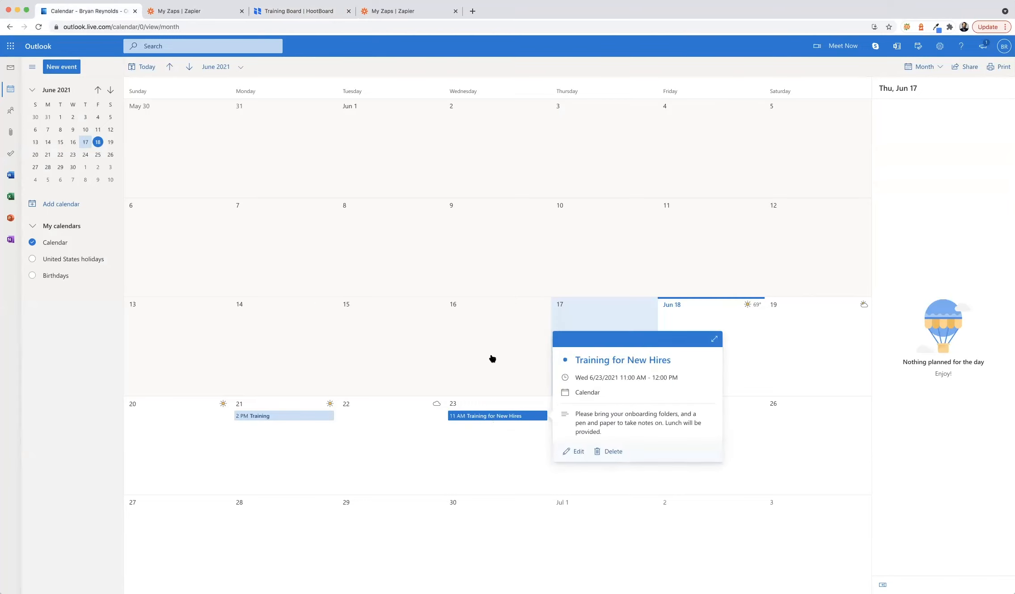
{"action": "left_click", "coordinate": [464, 382]}
{"action": "left_click", "coordinate": [468, 437]}
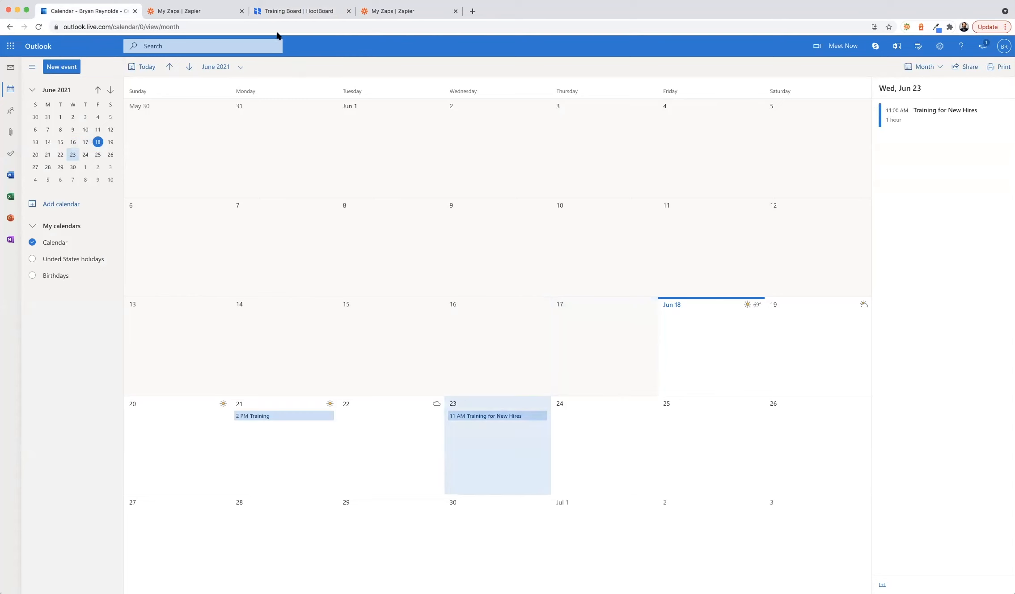
{"action": "left_click", "coordinate": [264, 13]}
{"action": "left_click", "coordinate": [39, 27]}
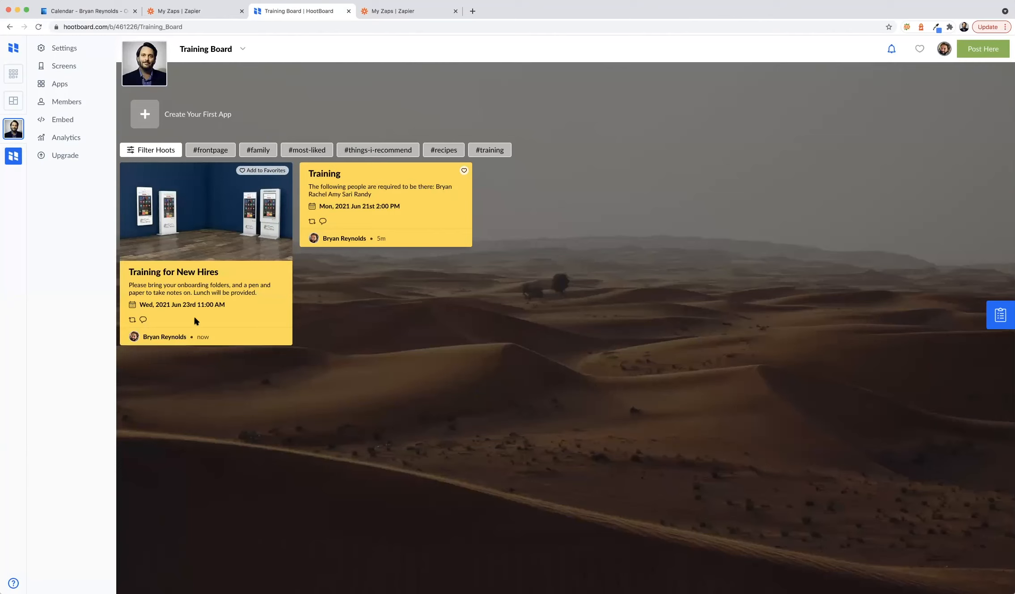
{"action": "left_click", "coordinate": [80, 11]}
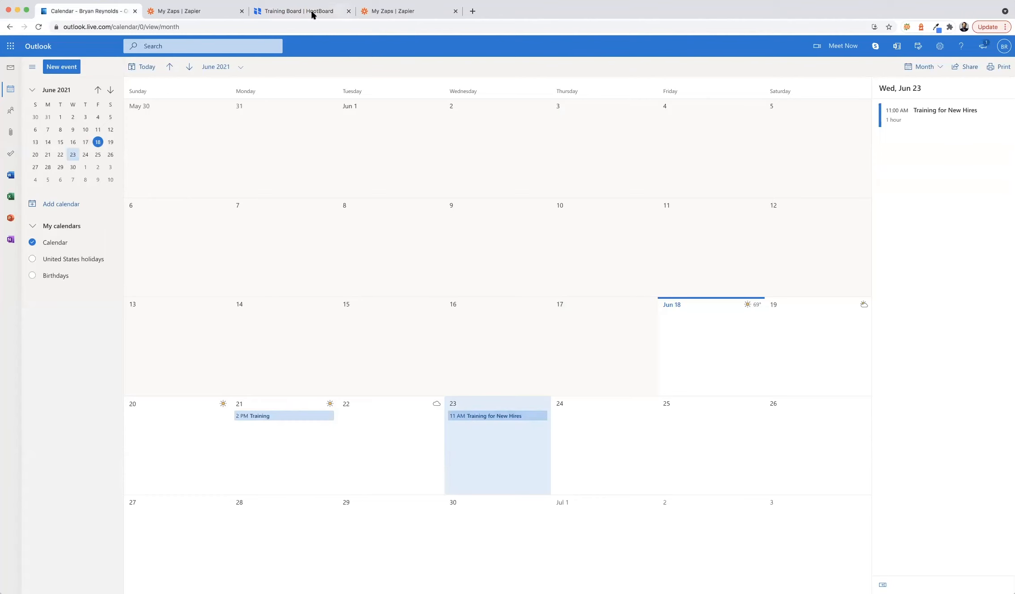
{"action": "left_click", "coordinate": [384, 10]}
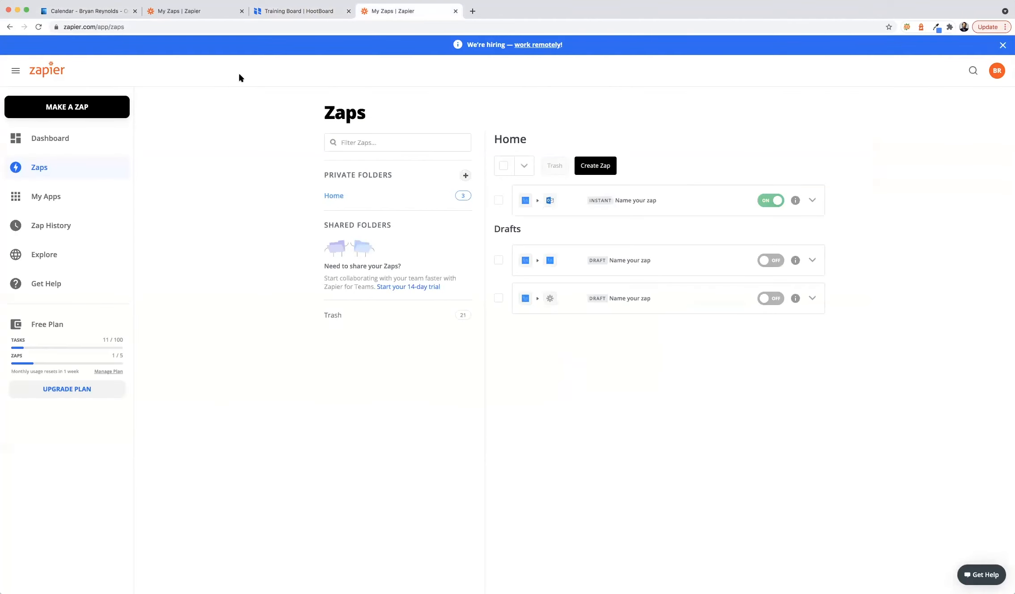
- Bring up the HootBoard Training Board showing both the Training and Training for New Hires hoots
{"action": "left_click", "coordinate": [171, 13]}
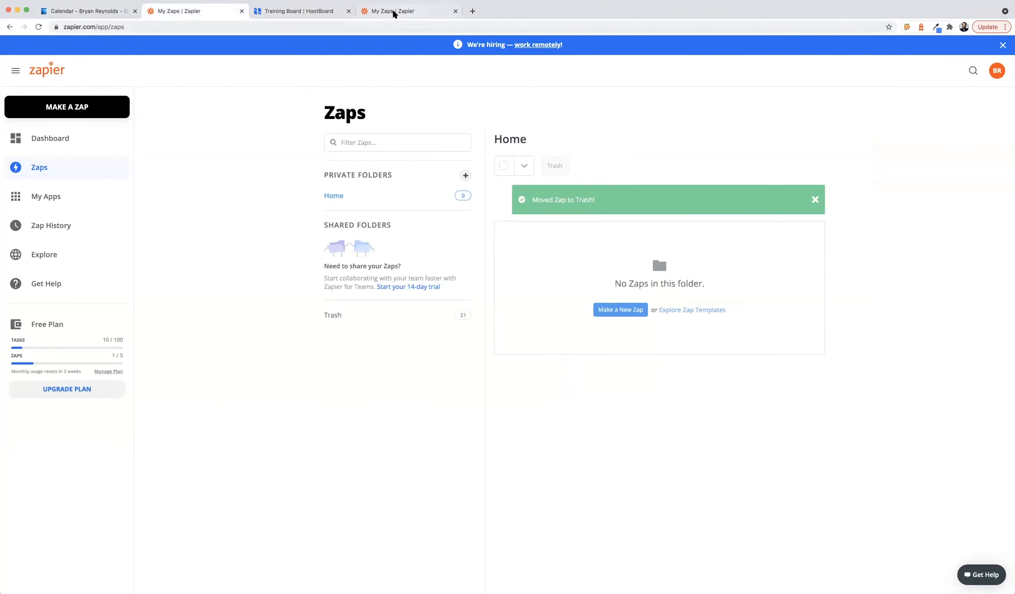
{"action": "left_click", "coordinate": [283, 12]}
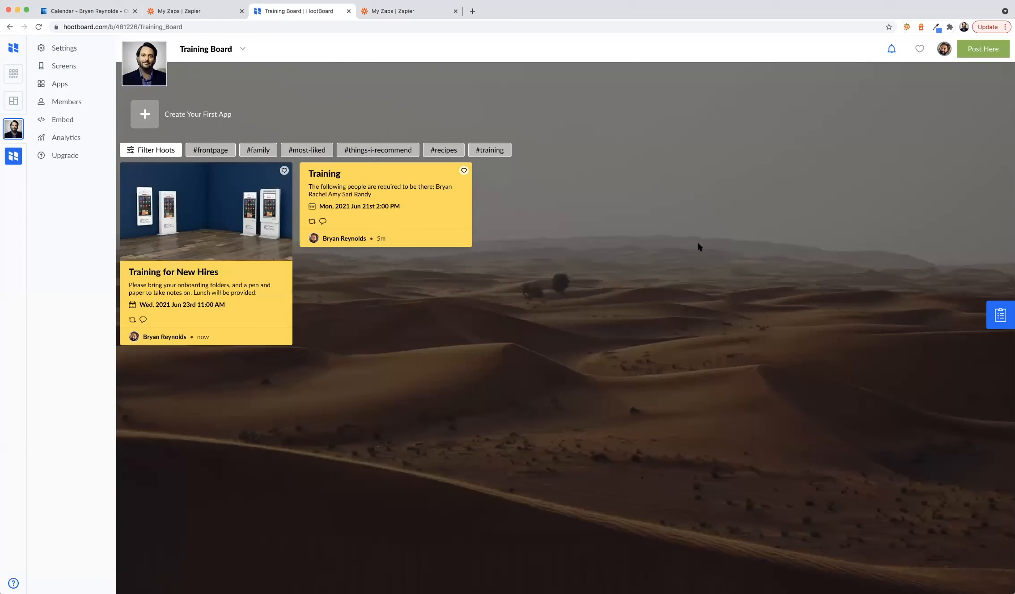
{"action": "left_click", "coordinate": [942, 53]}
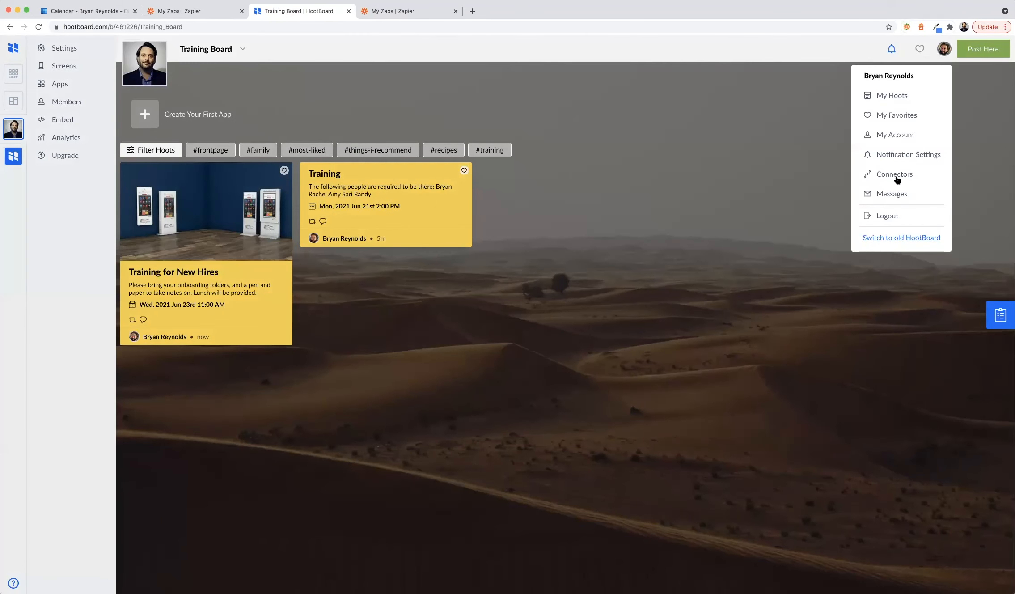
{"action": "left_click", "coordinate": [760, 183]}
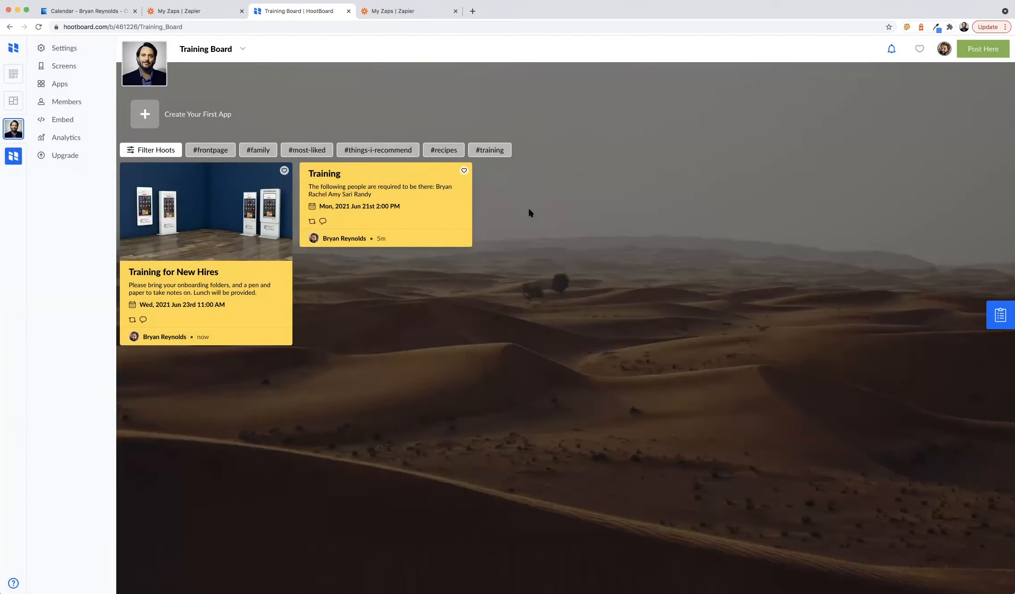